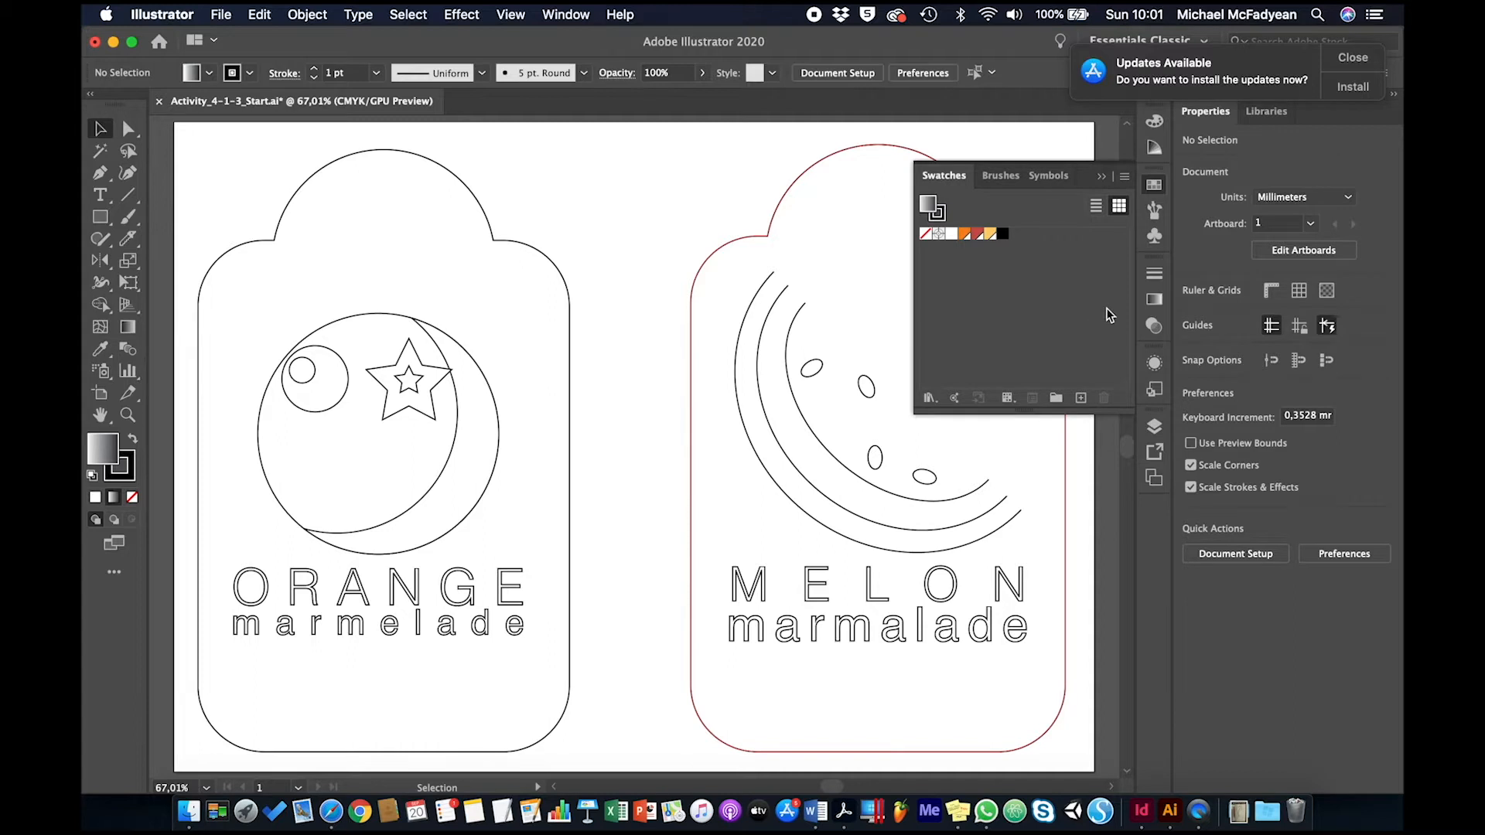
- Define a linear gradient with the Light Orange swatch on the start stop and the orange swatch on the end stop
left_click(1154, 302)
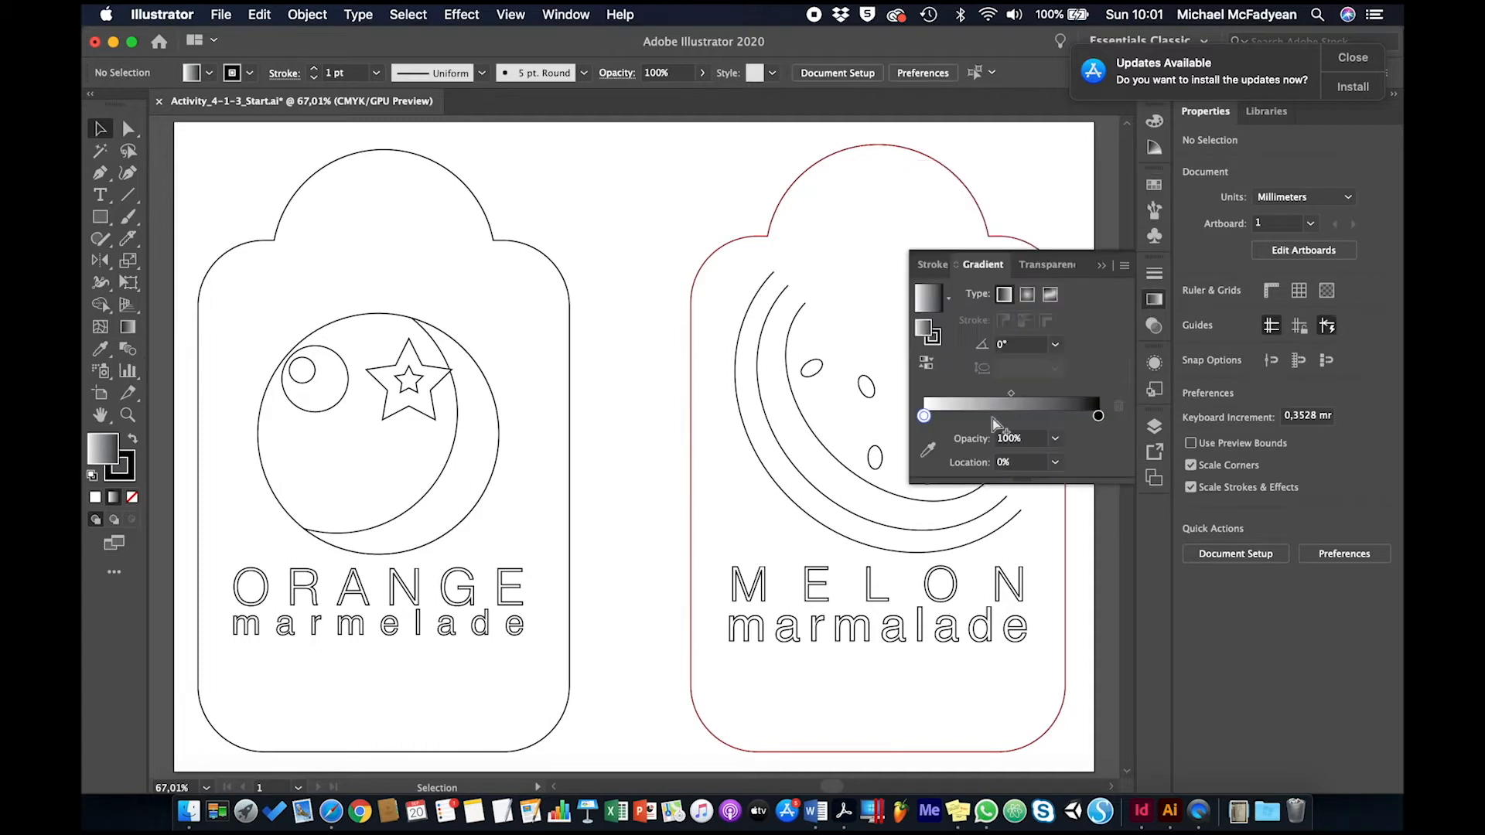
double_click(924, 417)
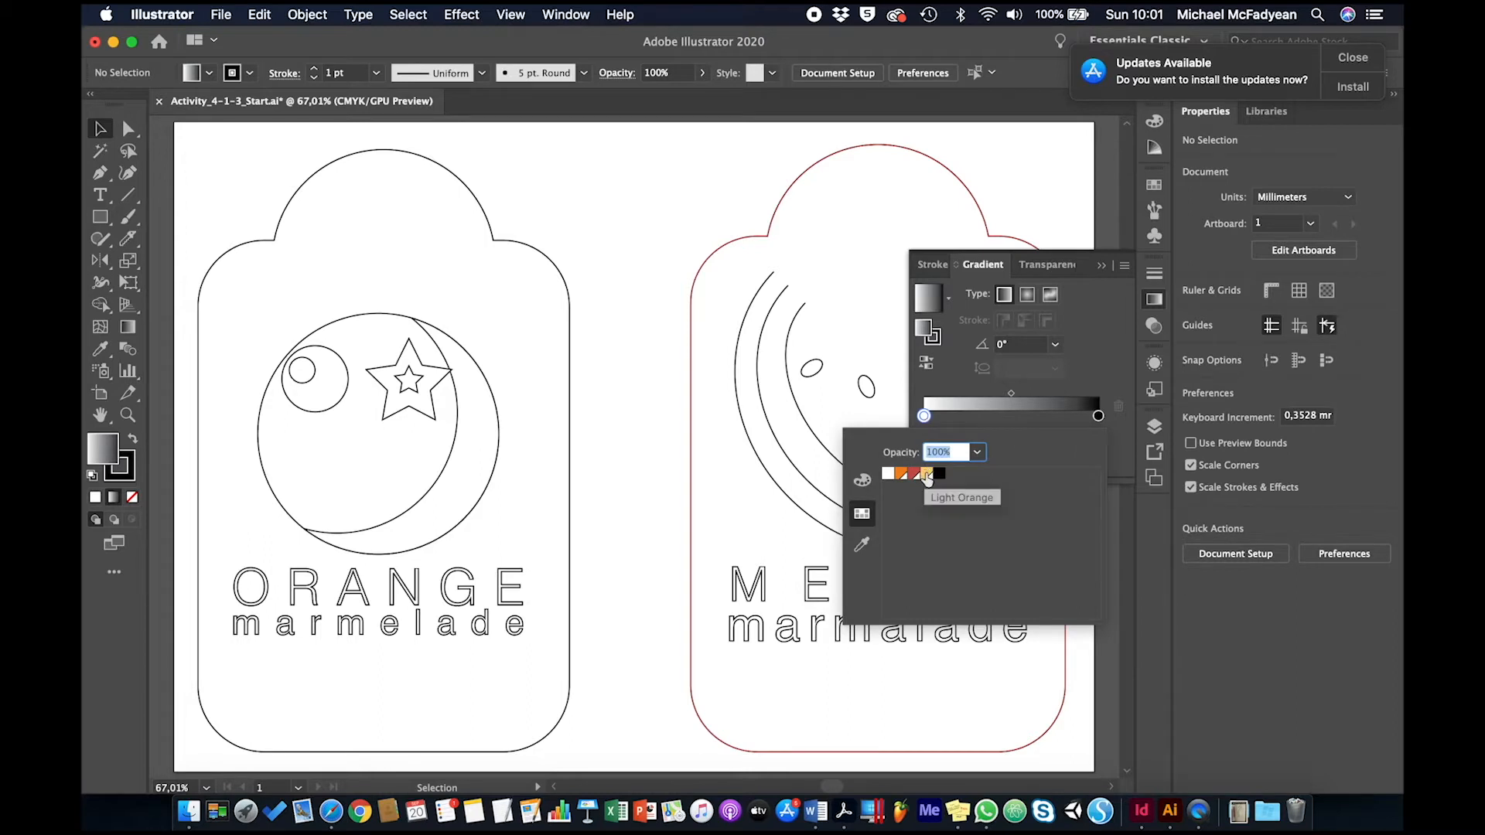
left_click(926, 475)
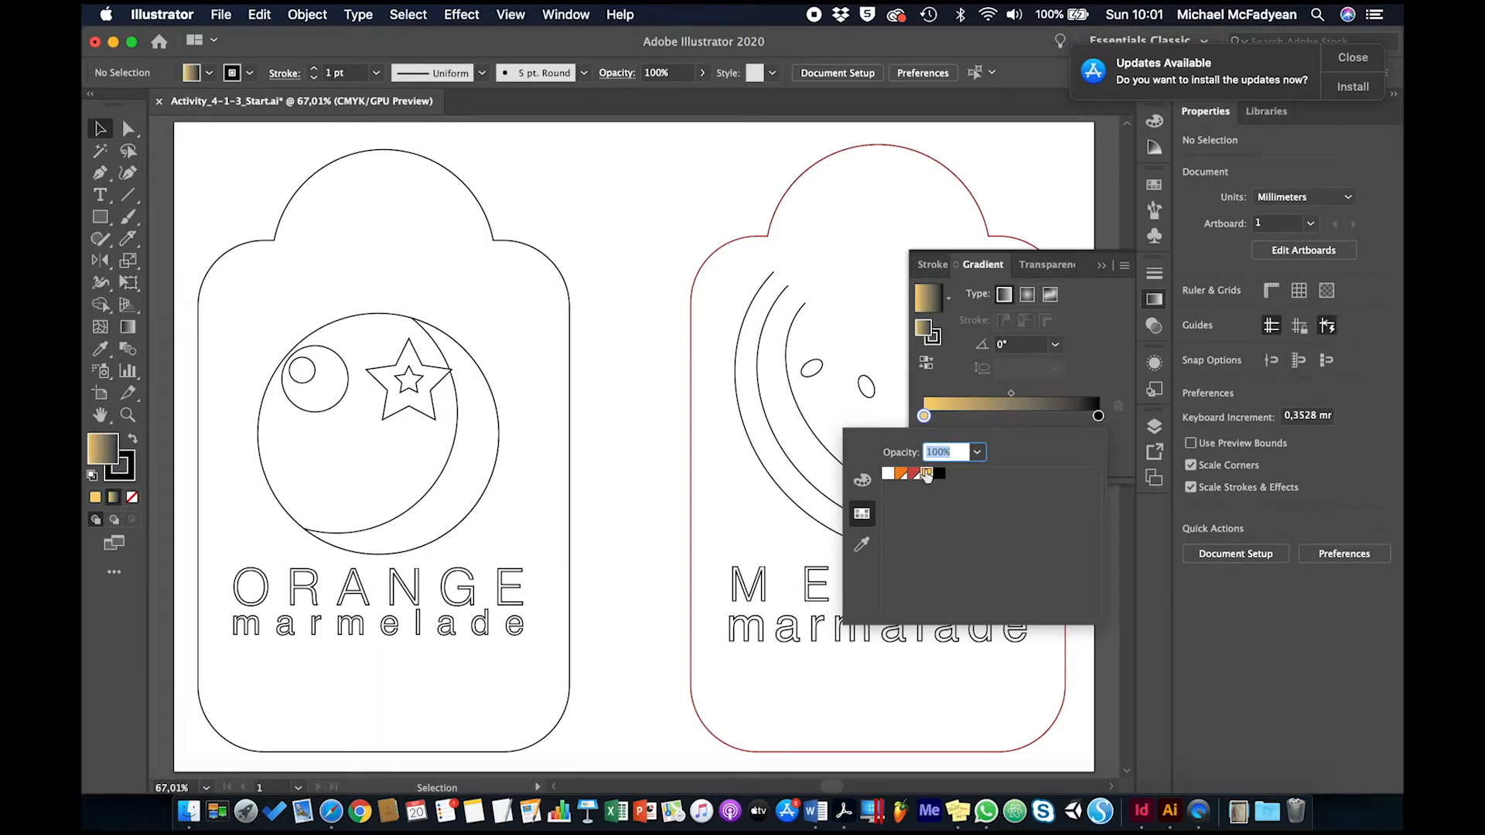
left_click(1099, 418)
double_click(1099, 417)
left_click(901, 475)
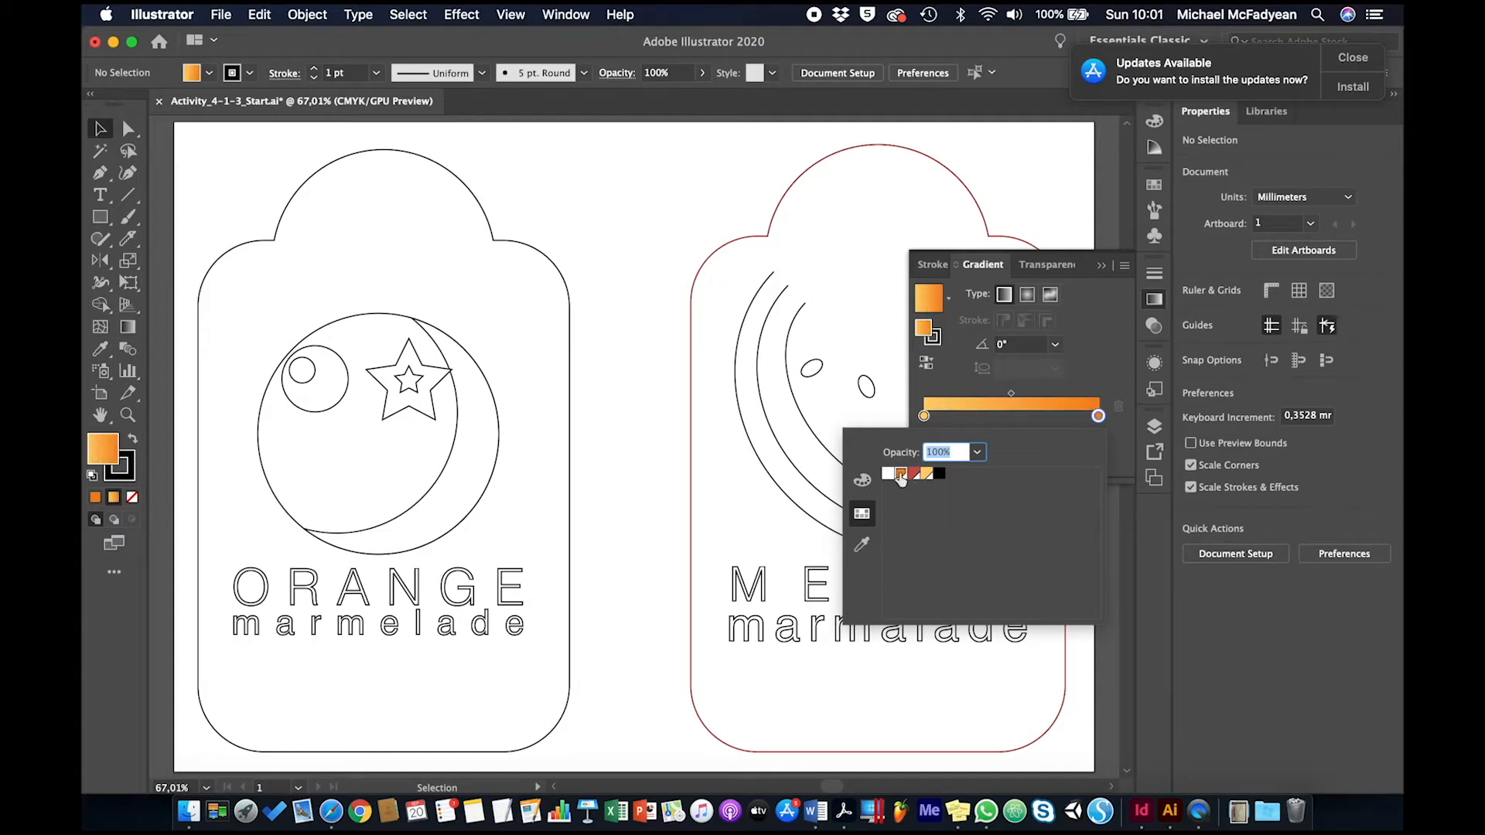
left_click(1110, 367)
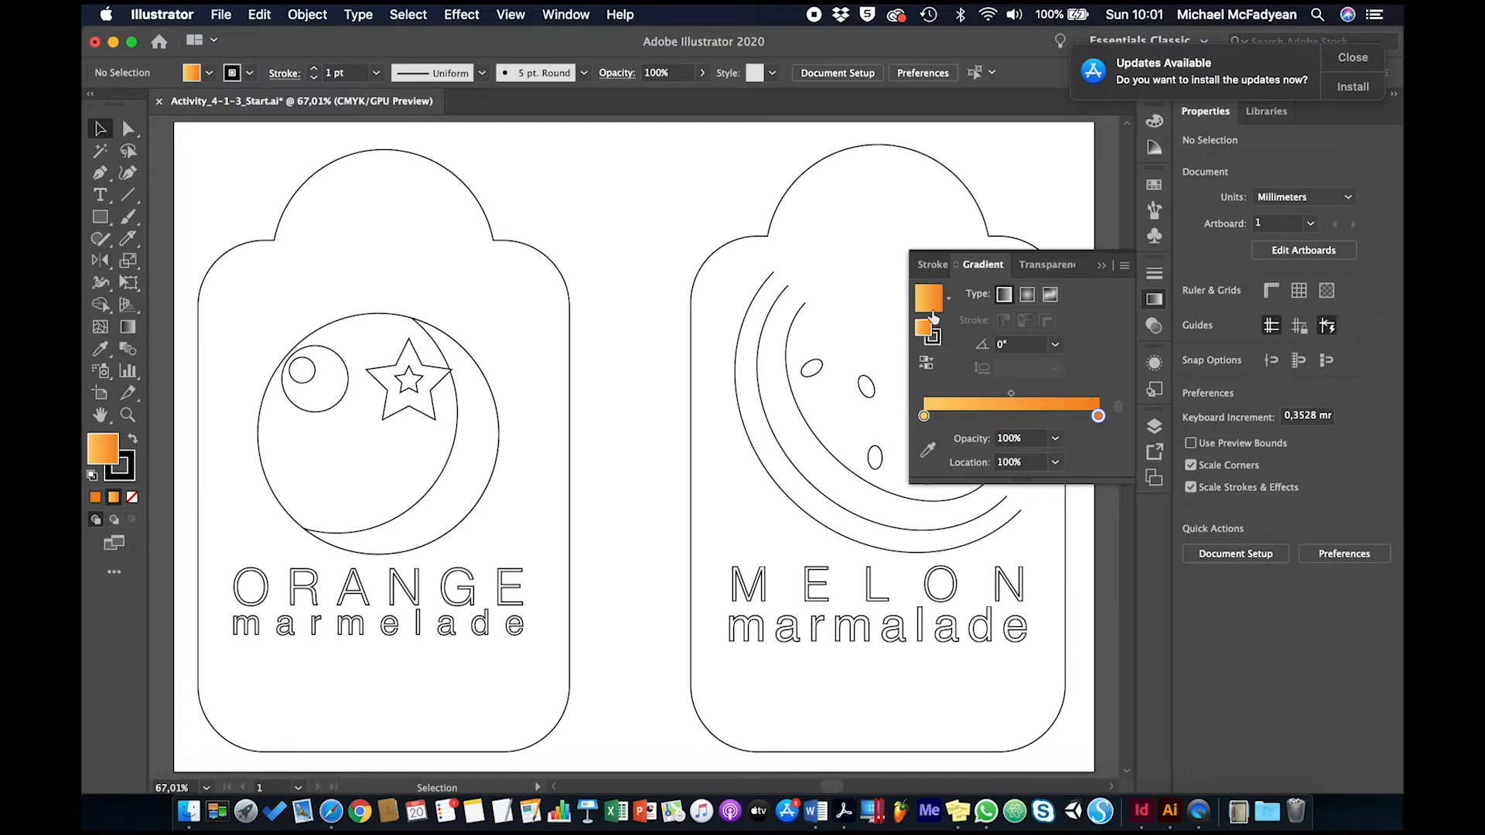
- Save the light-orange-to-orange gradient as a swatch and fill the orange marmalade label's background shape with it
left_click(1154, 184)
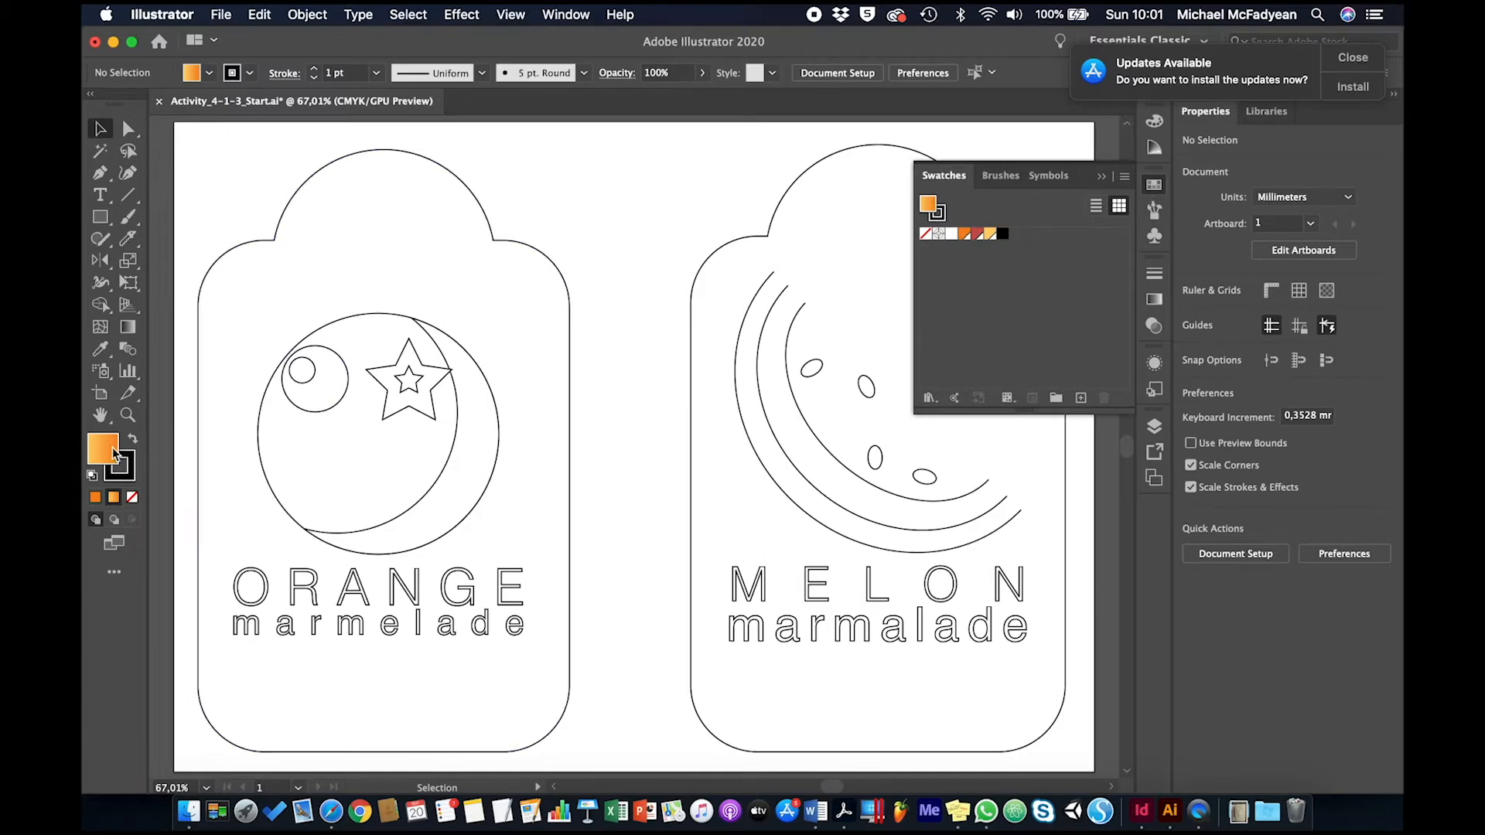
left_click_drag(106, 455, 1064, 290)
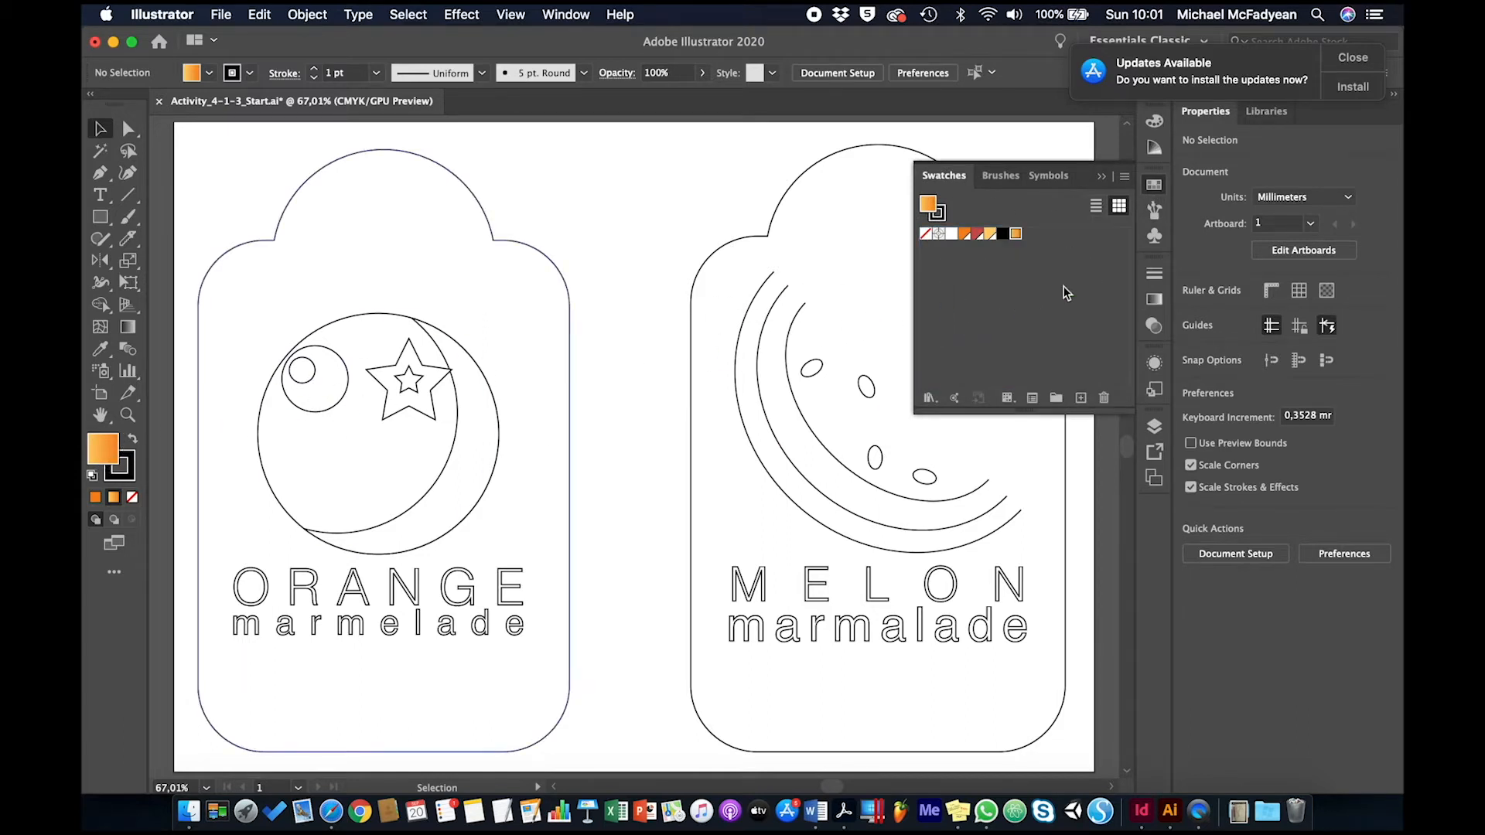
left_click(571, 308)
left_click(1015, 235)
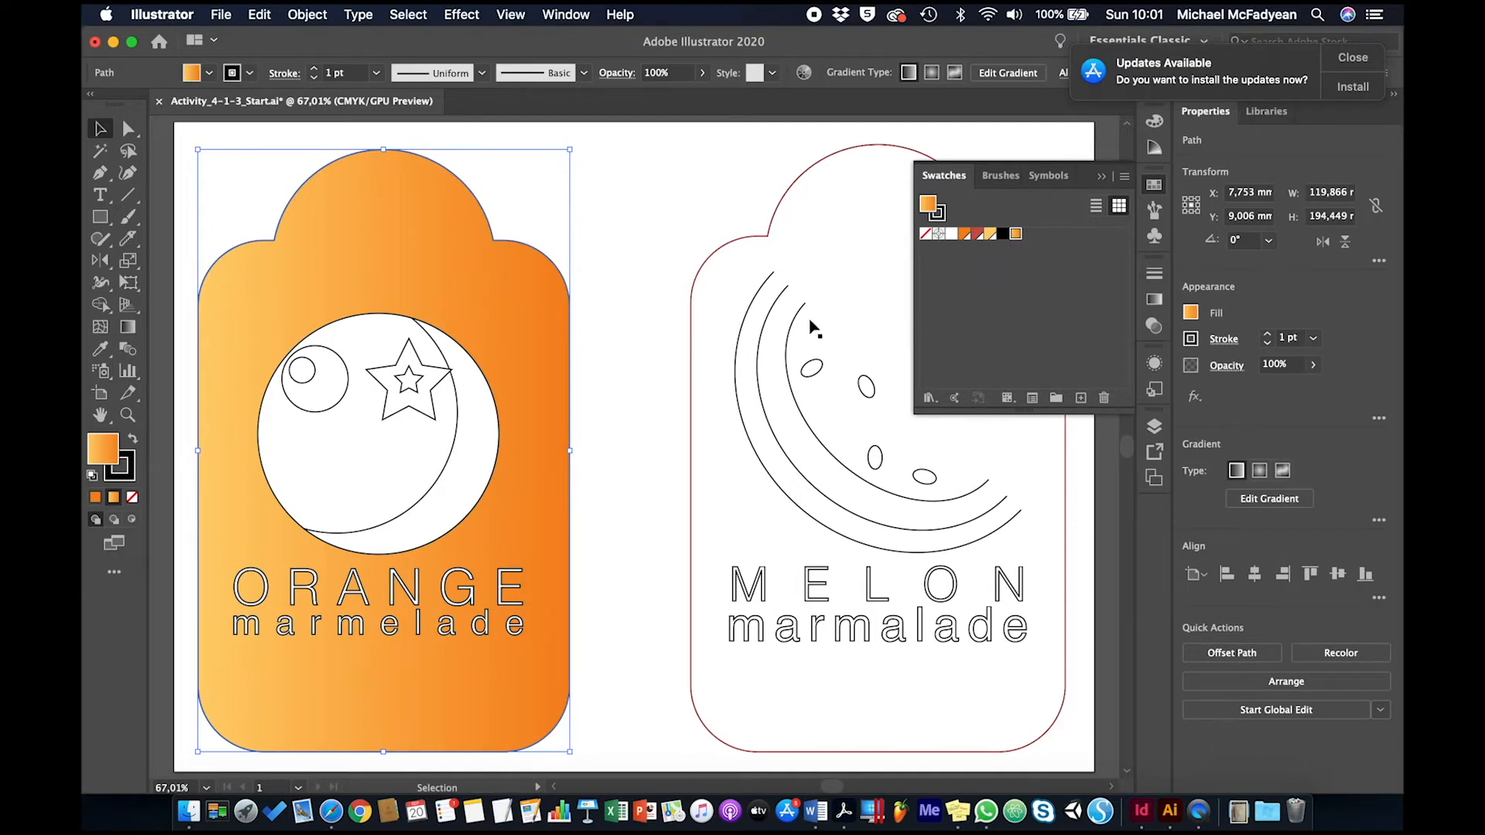
- Reorient the label's gradient with the Gradient tool to run vertically over its full height, light orange at the top, orange at the bottom
left_click(136, 327)
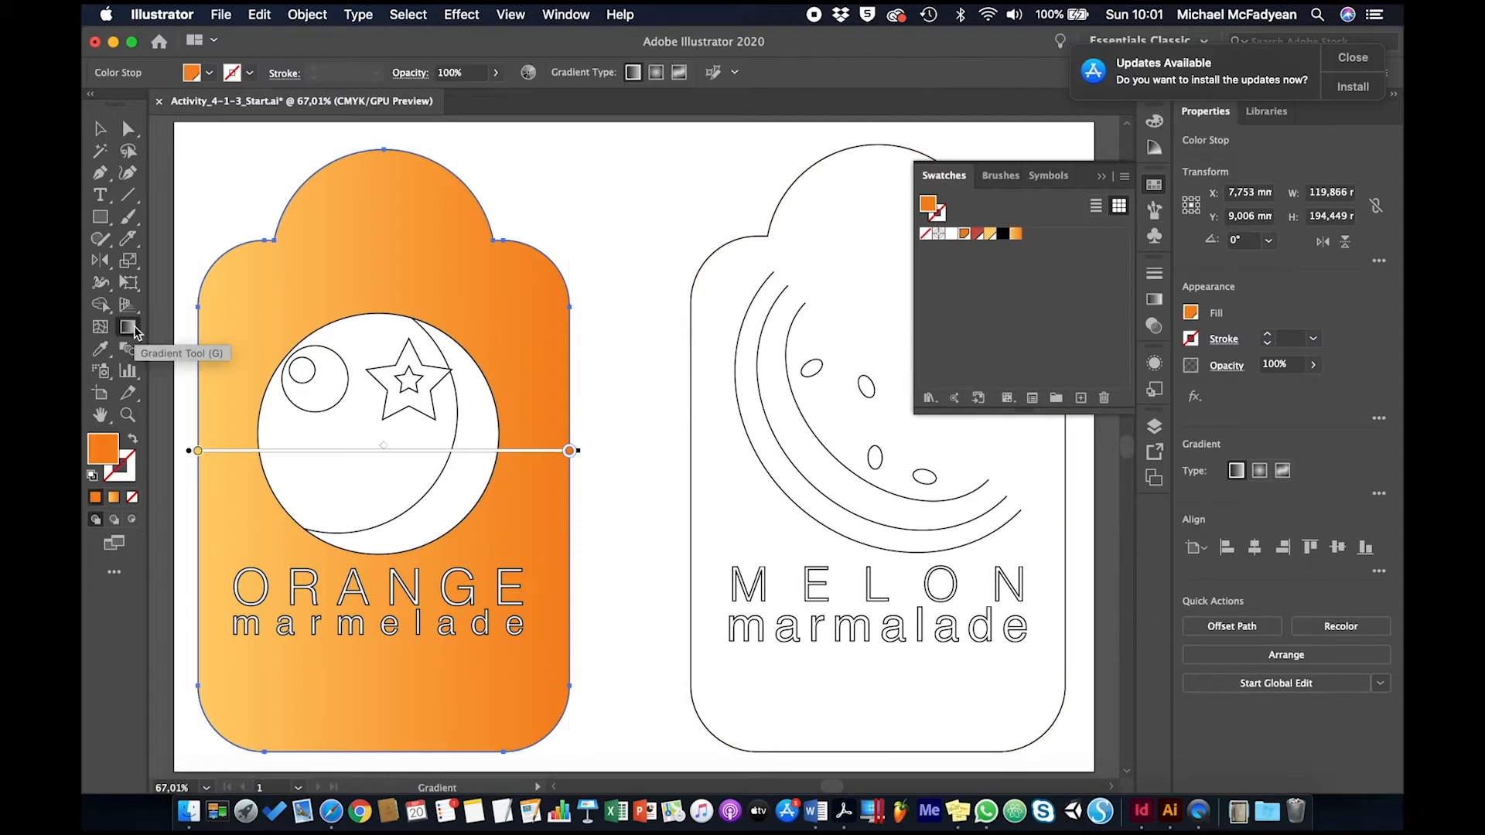
left_click(198, 452)
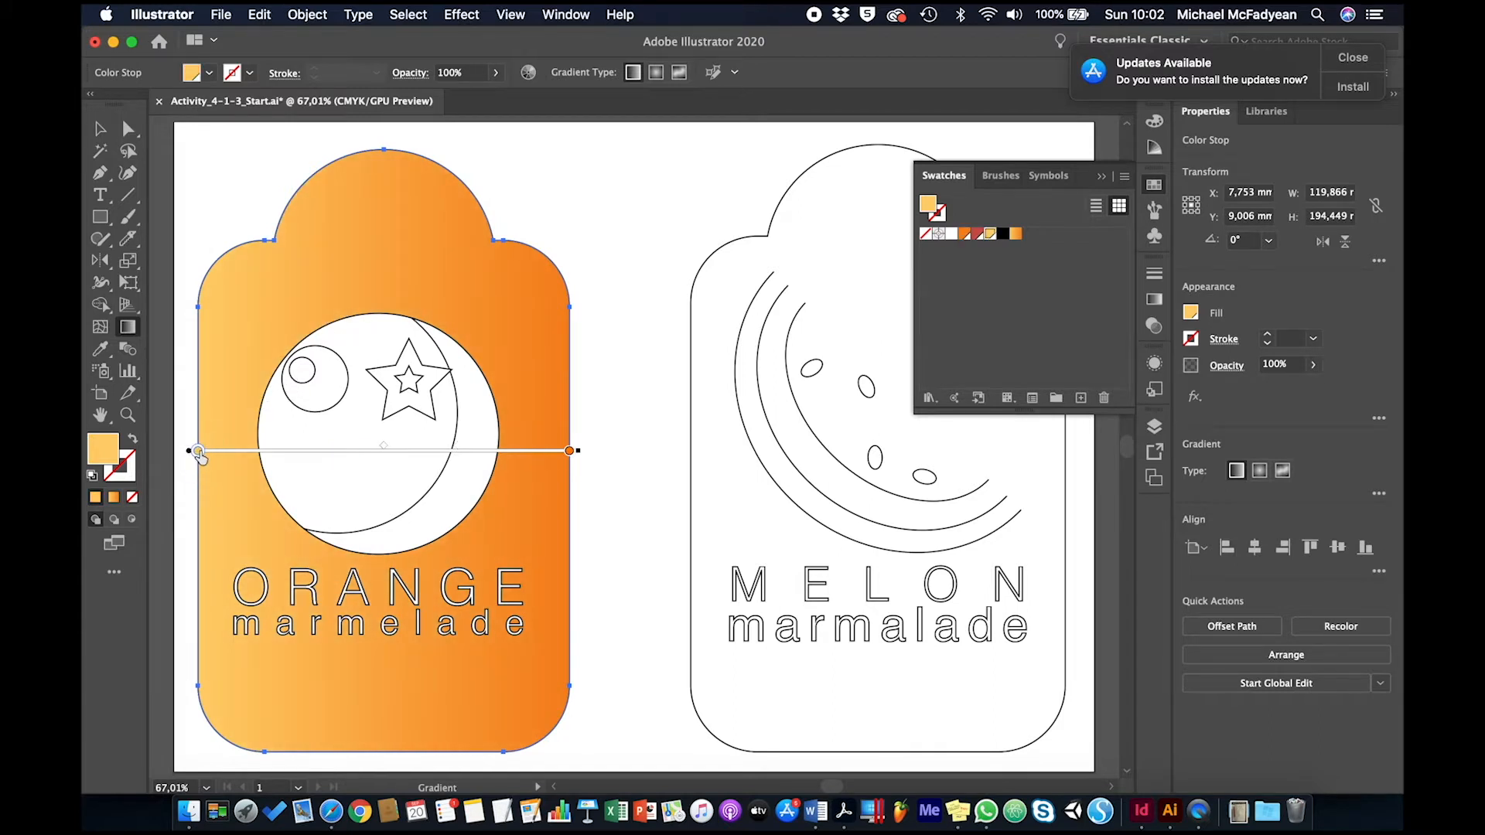
mouse_move(190, 457)
left_mouse_down()
mouse_move(332, 280)
mouse_move(380, 192)
left_mouse_up()
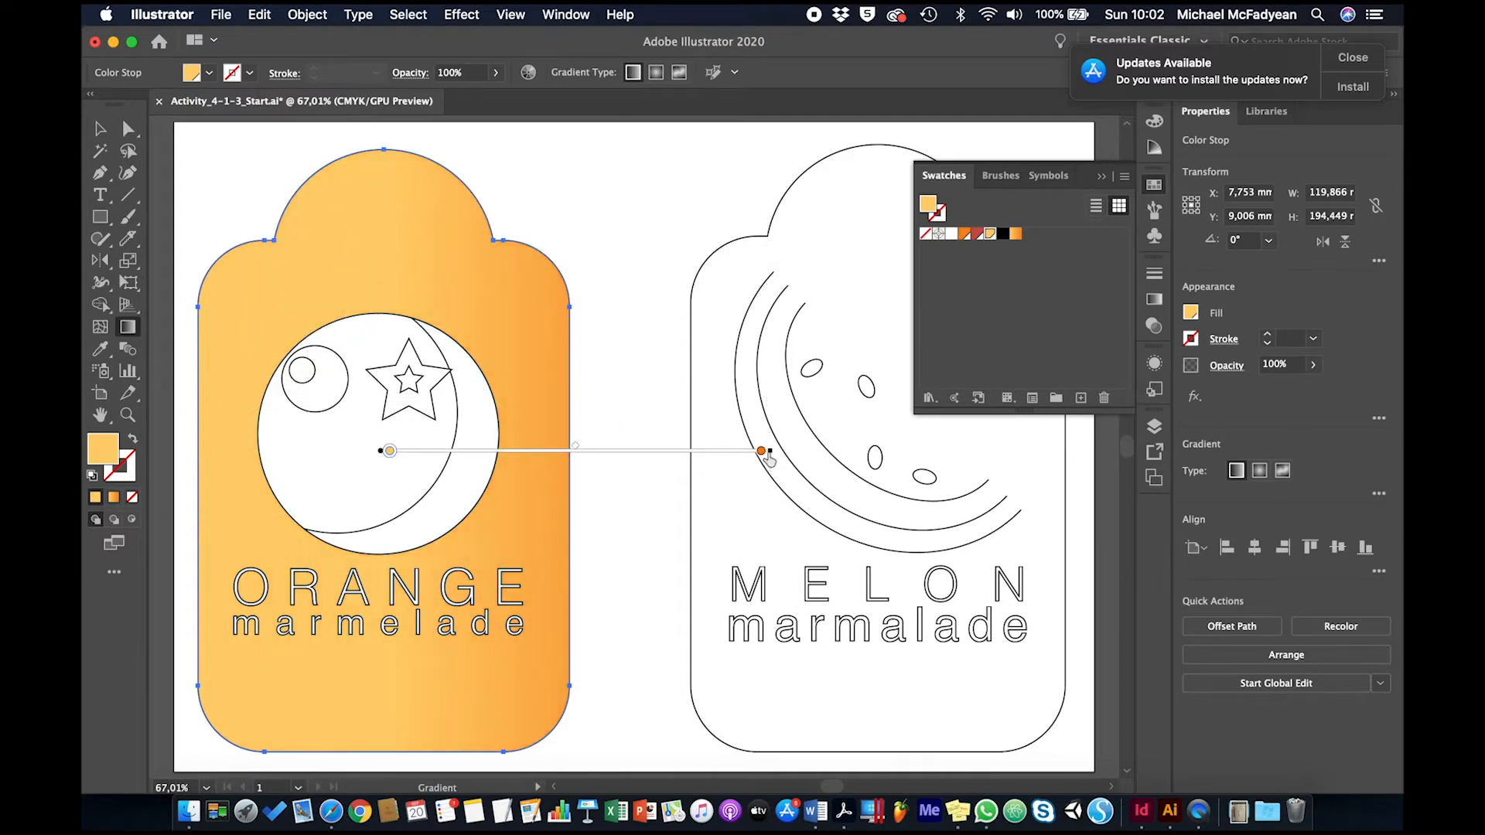
left_click_drag(762, 451, 389, 748)
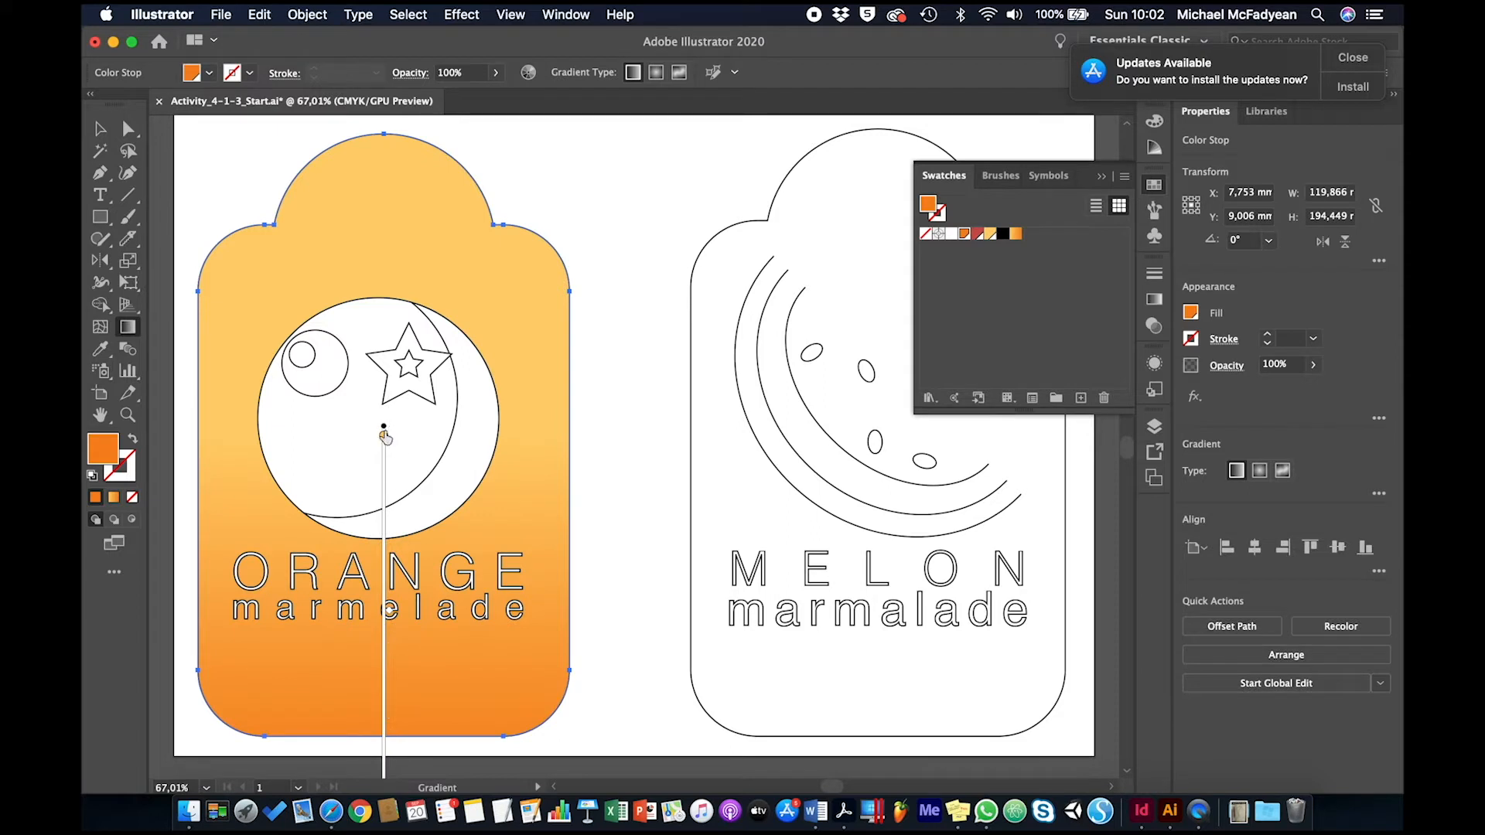
mouse_move(385, 432)
left_mouse_down()
mouse_move(388, 133)
mouse_move(384, 148)
left_mouse_up()
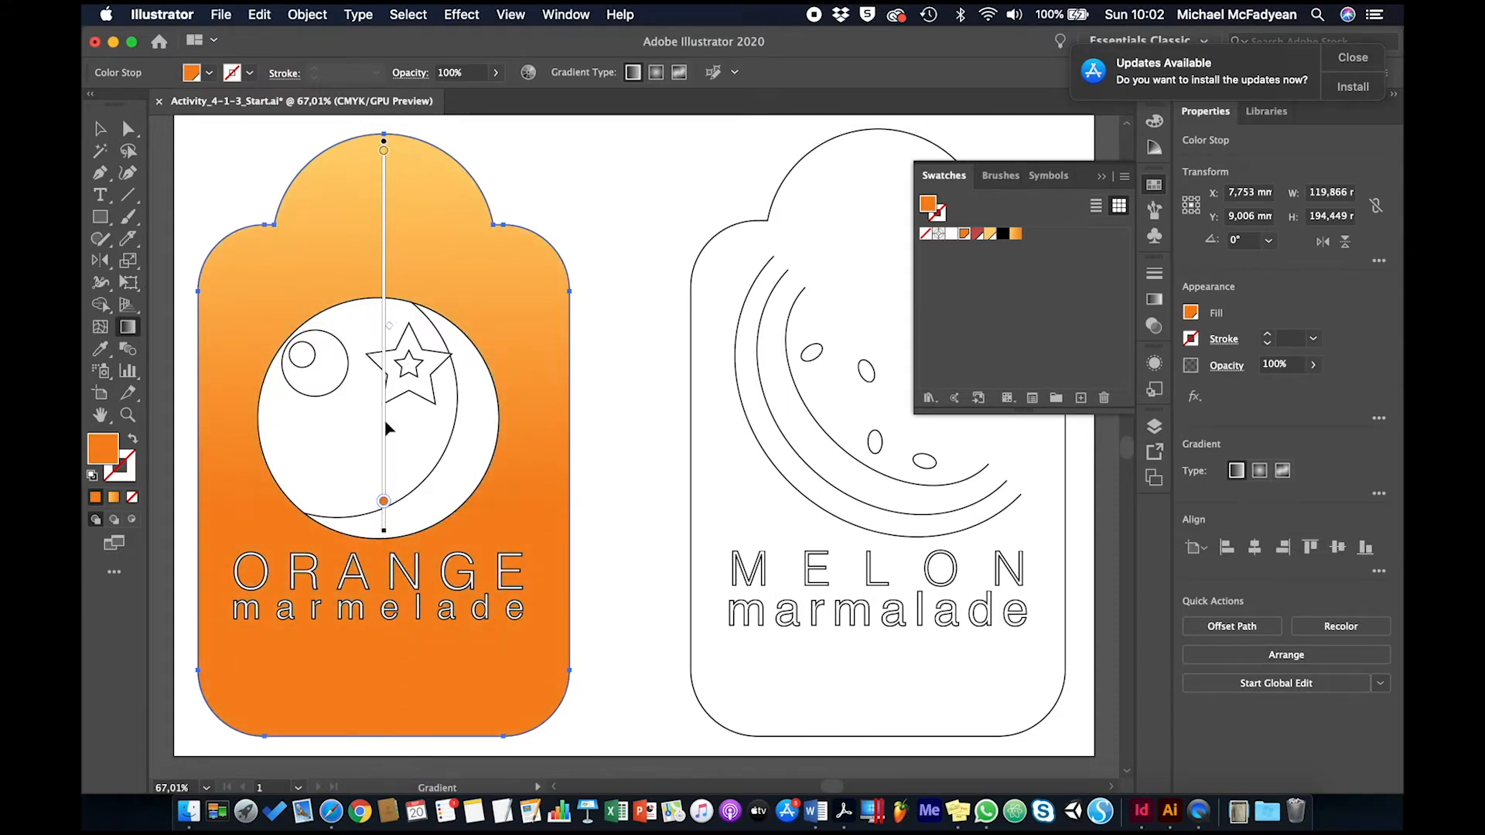
left_click_drag(385, 534, 383, 729)
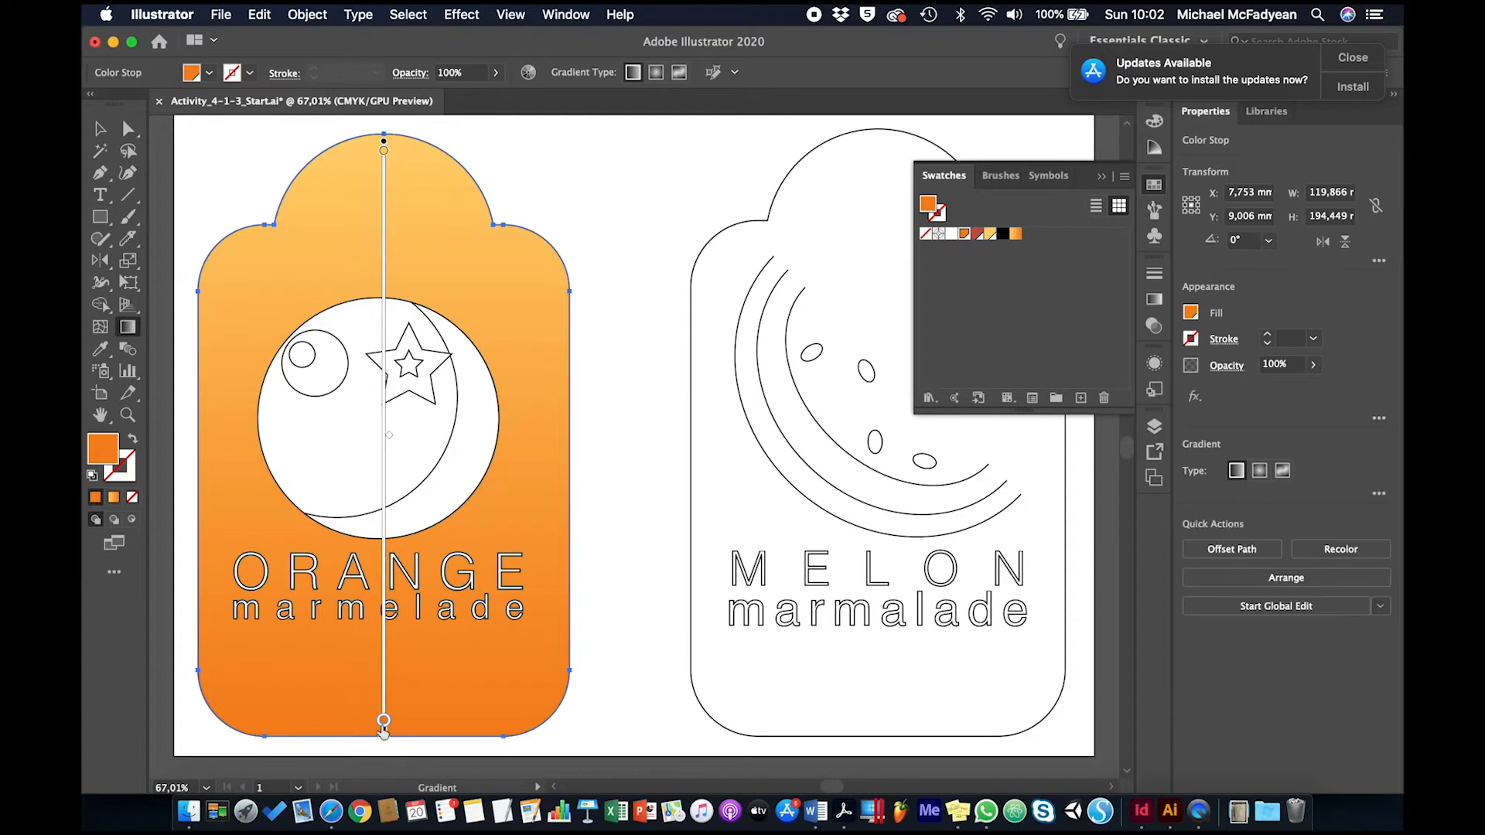
- Move the gradient's light orange stop down to near the bottom of the fruit circle and deselect the label
left_click_drag(383, 149, 384, 493)
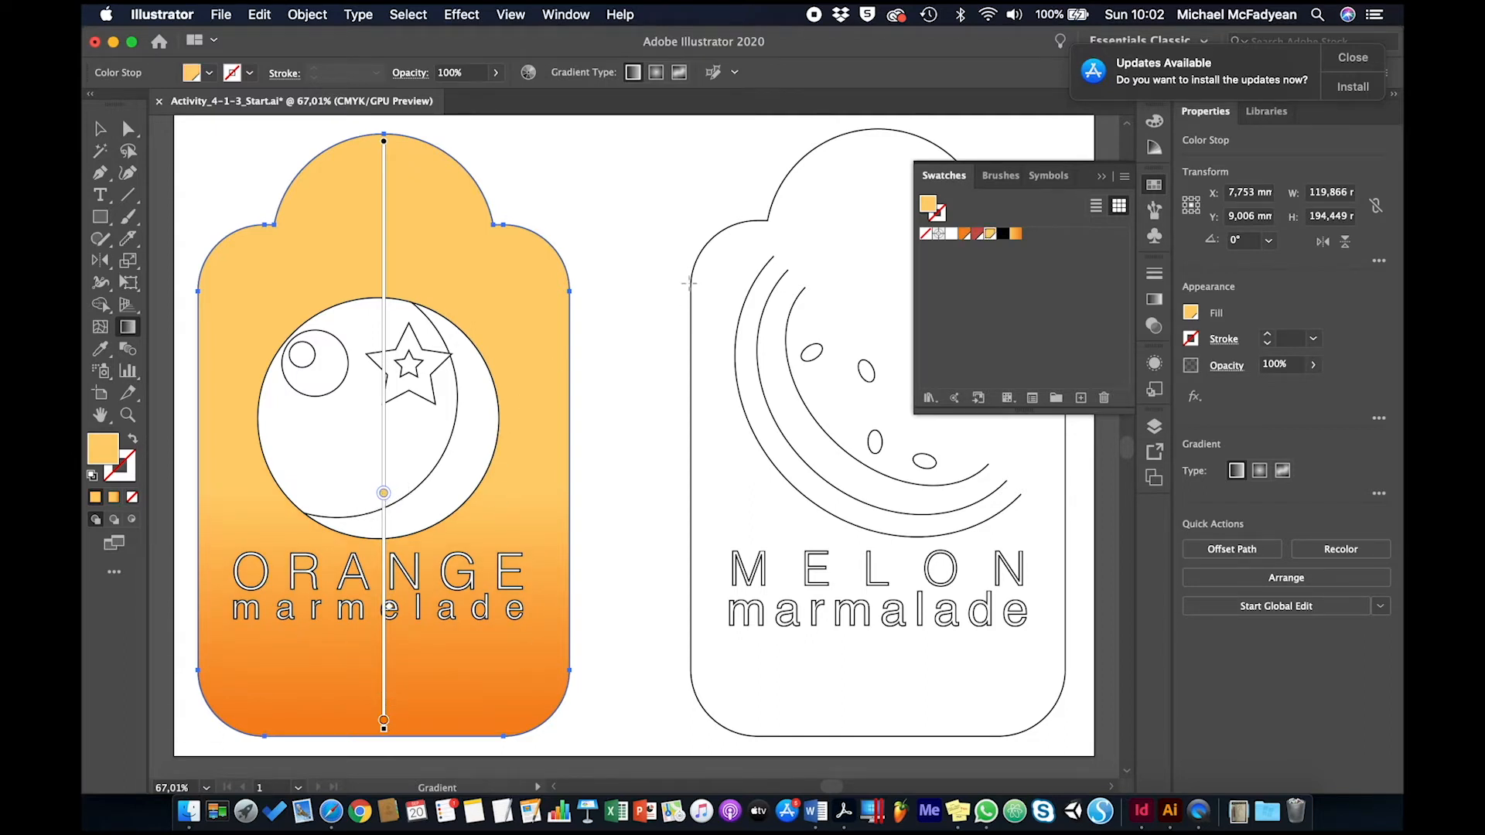
left_click(100, 128)
left_click(611, 219)
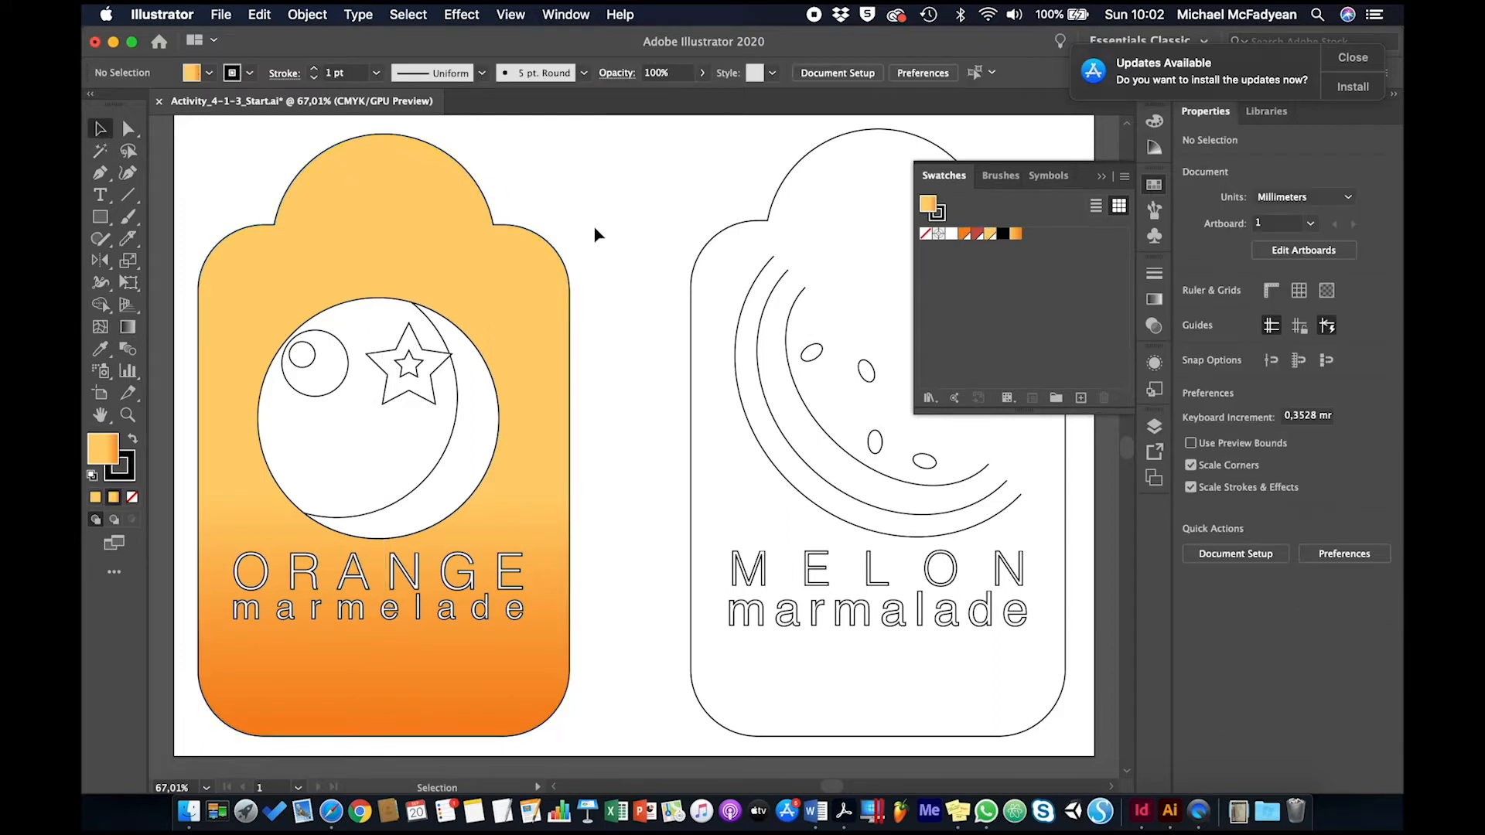
- Delete the two small highlight circles from the orange fruit
left_click(370, 477)
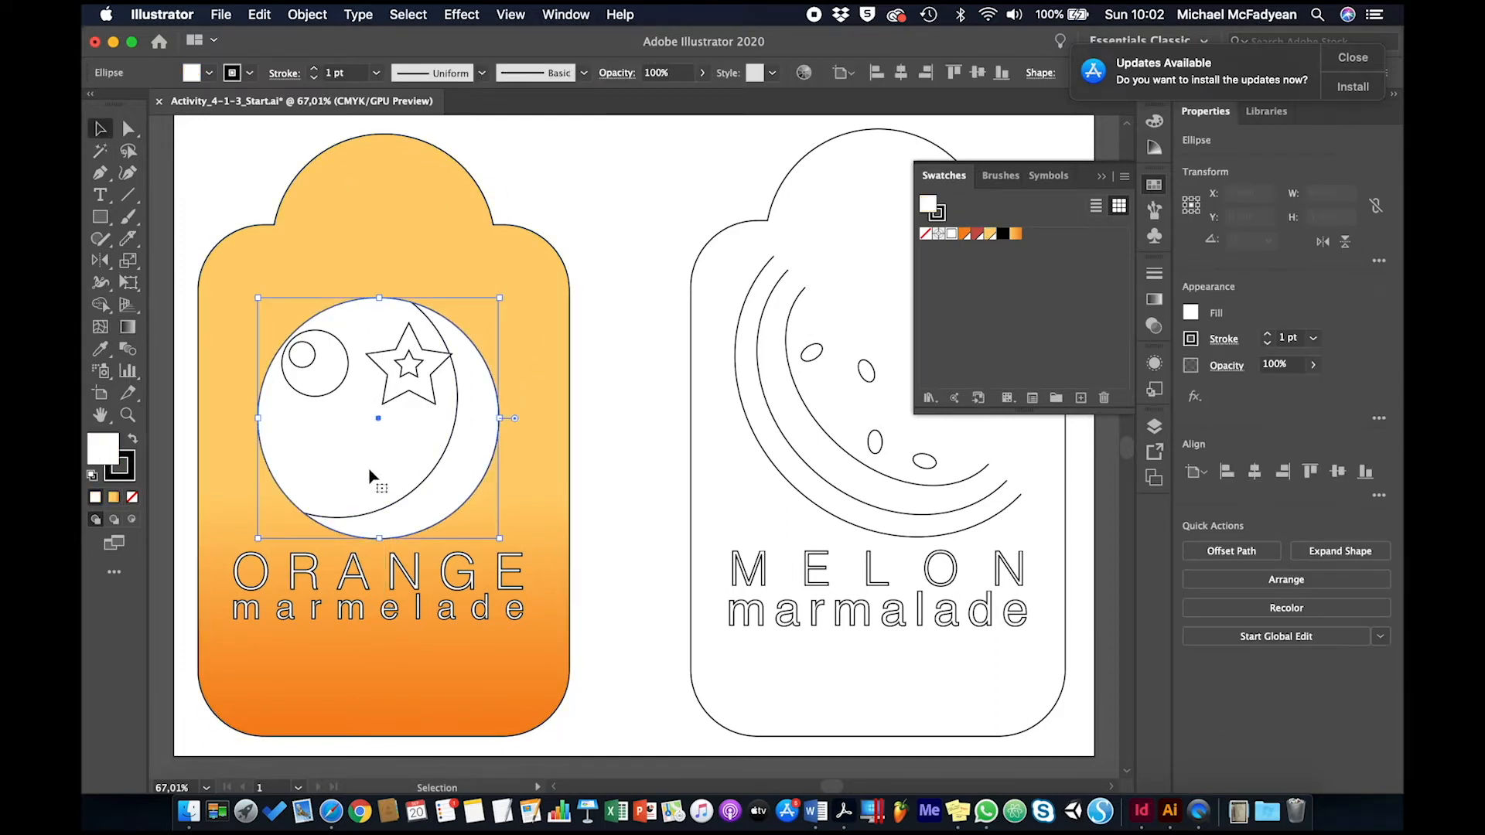
left_click(308, 368)
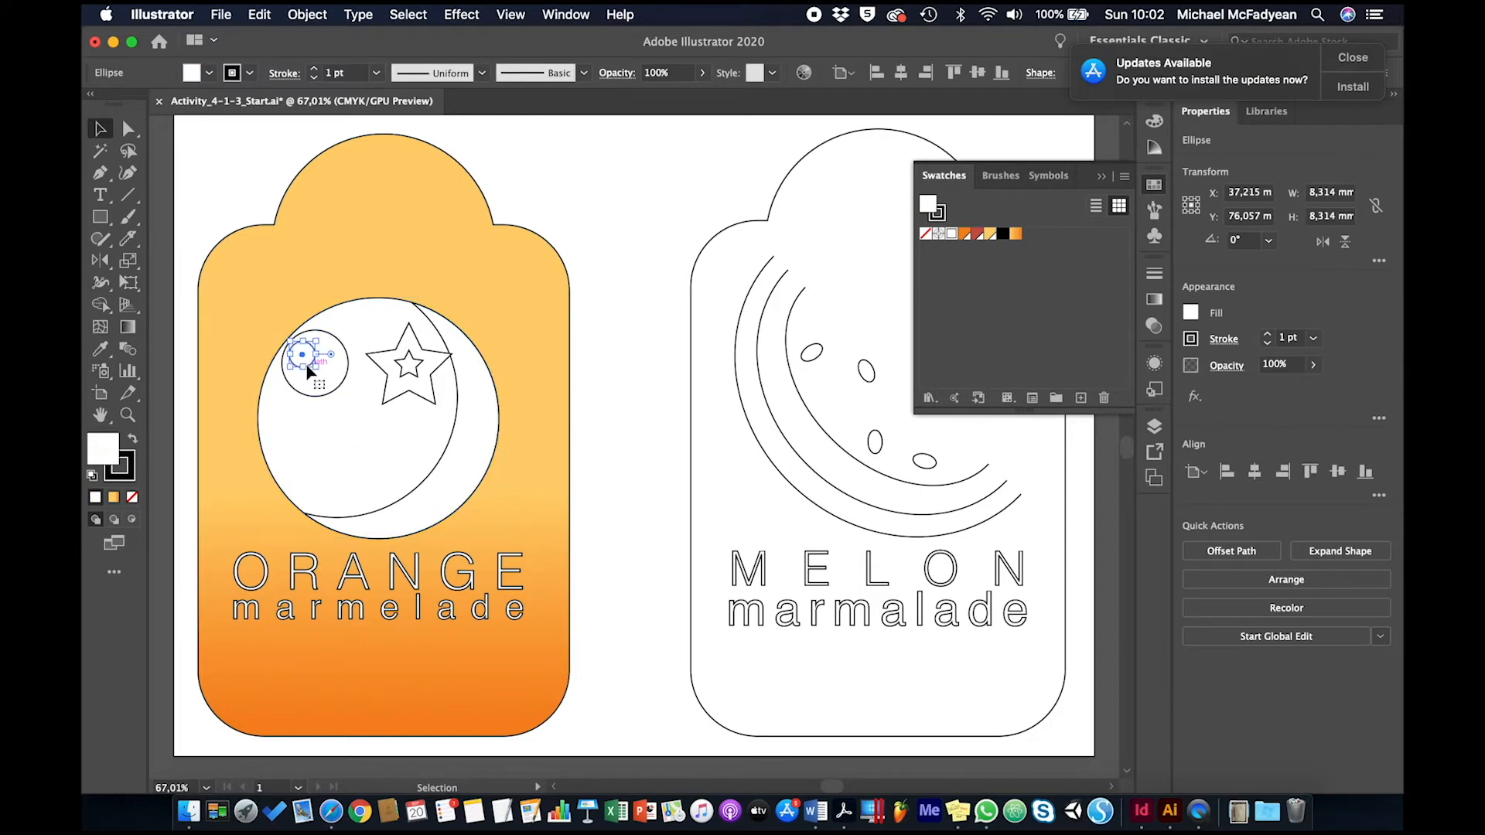
key("Delete")
left_click(328, 383)
key("Delete")
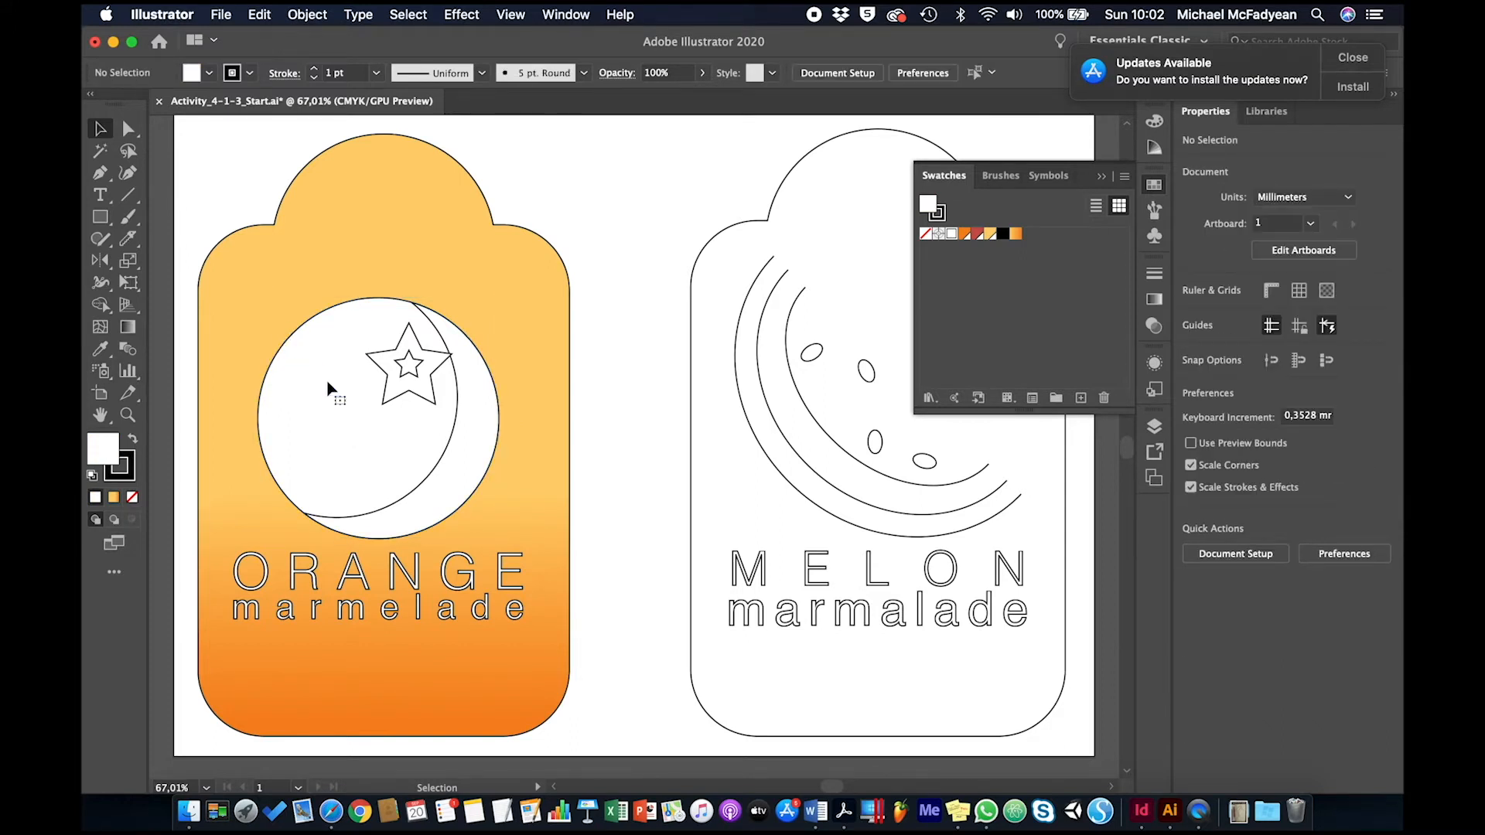
left_click(328, 387)
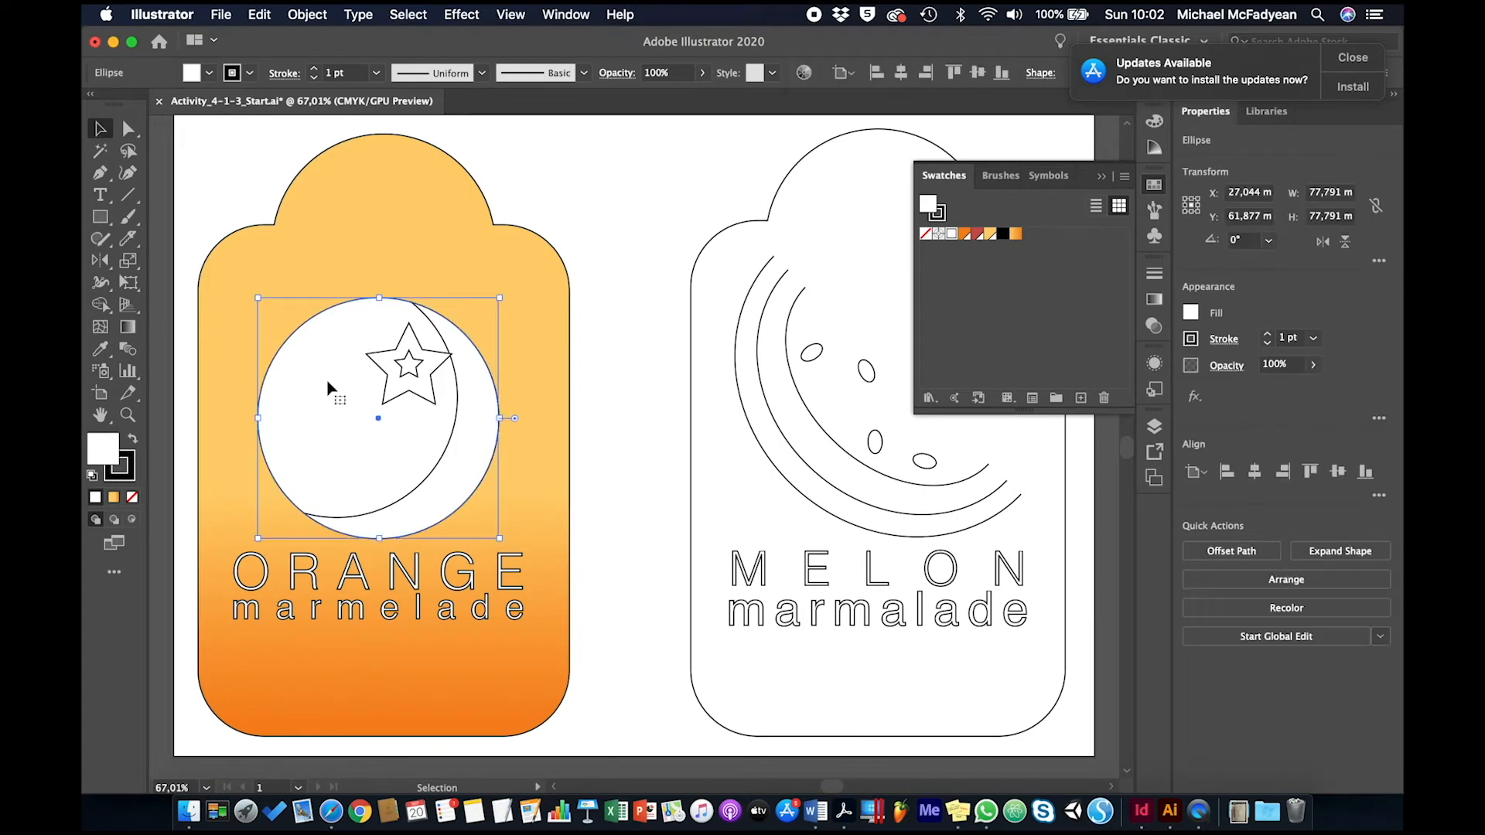
left_click(641, 227)
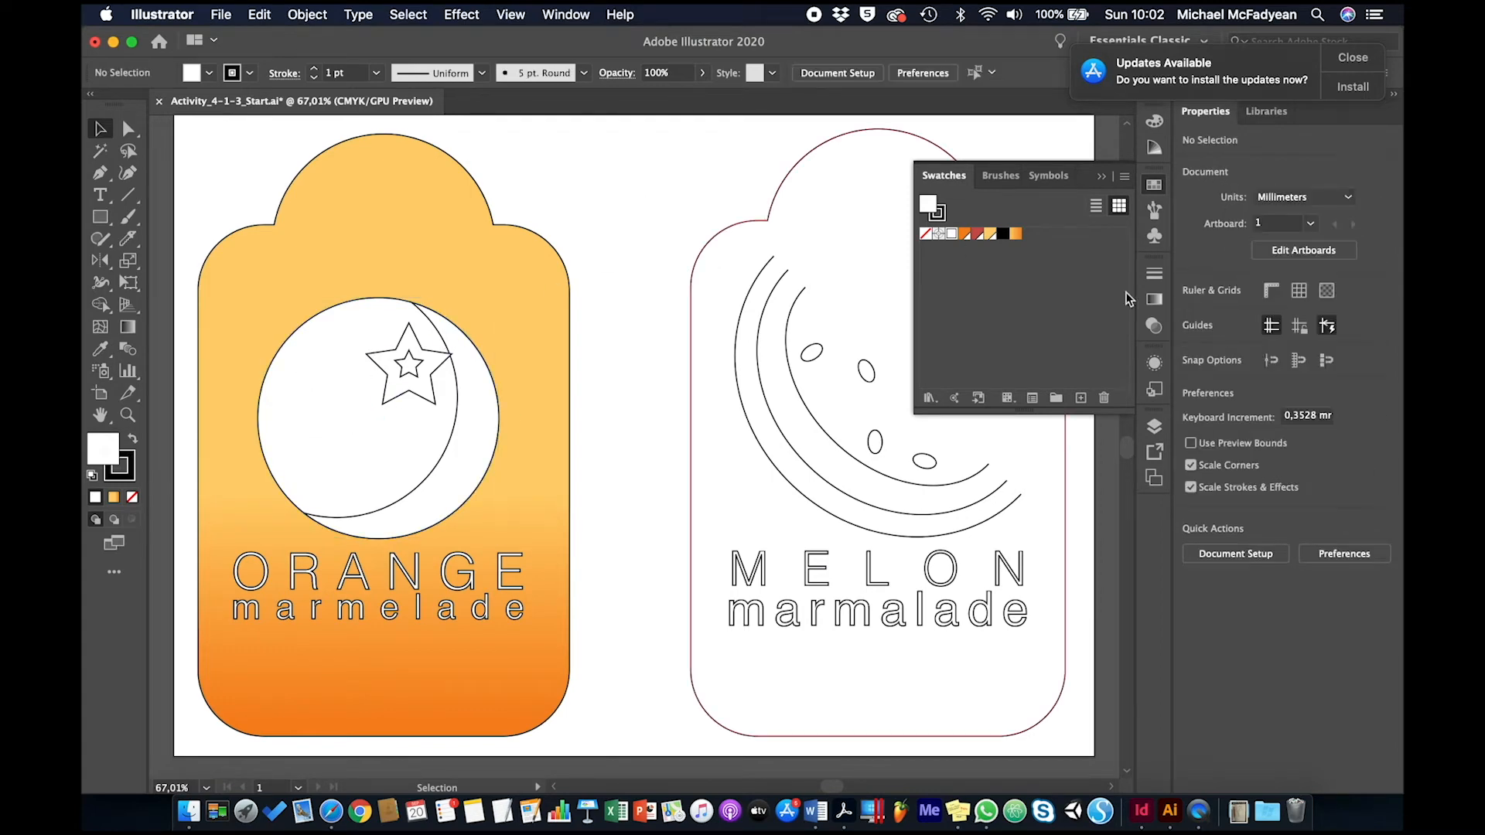
- Build a gradient from a new red start stop through orange near the middle to light orange at about 83%
left_click(1155, 301)
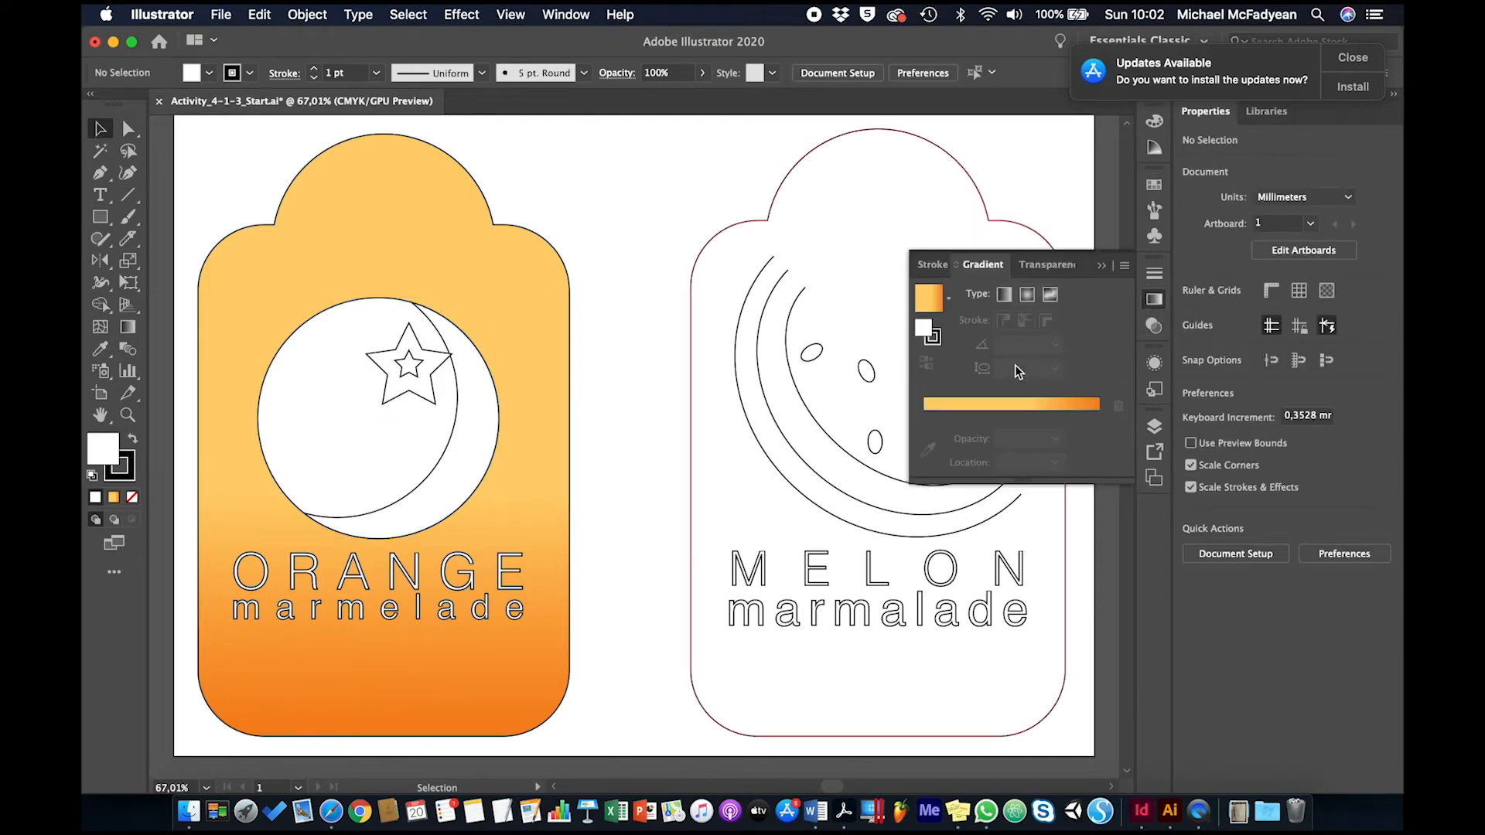
left_click(963, 401)
left_click_drag(962, 416, 1008, 417)
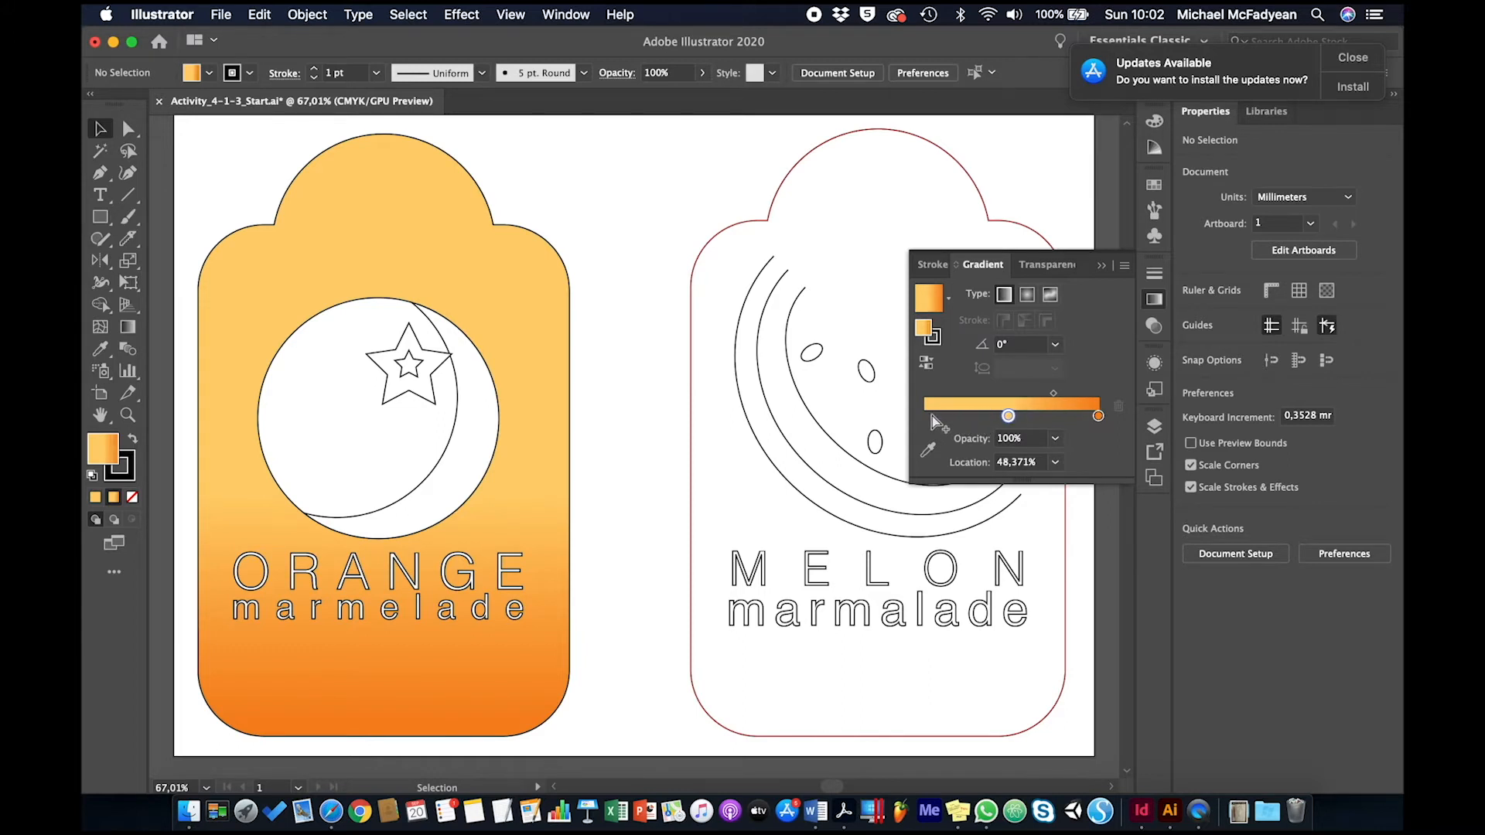
left_click(929, 417)
double_click(929, 417)
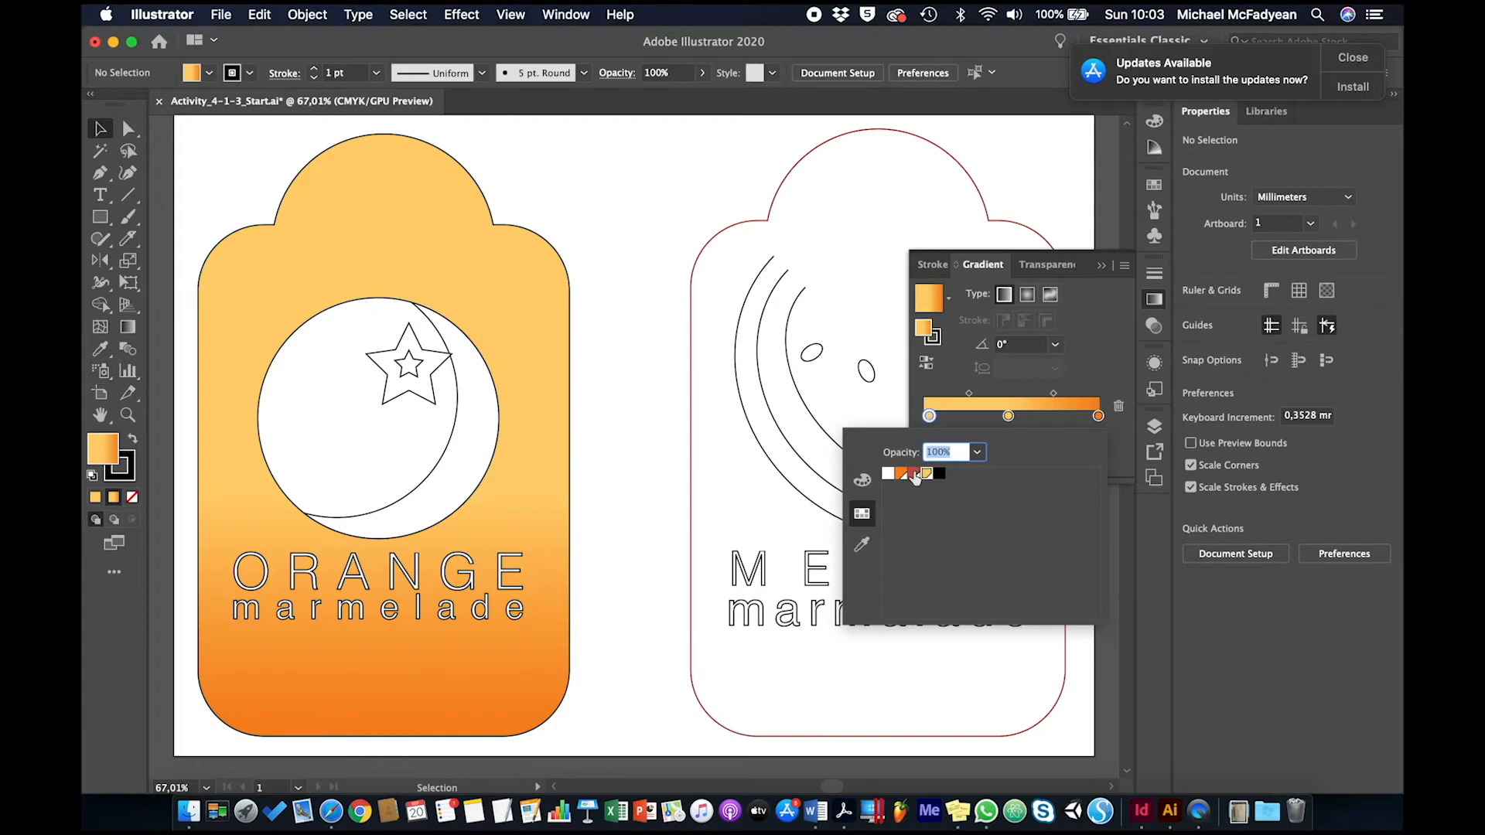
left_click(914, 474)
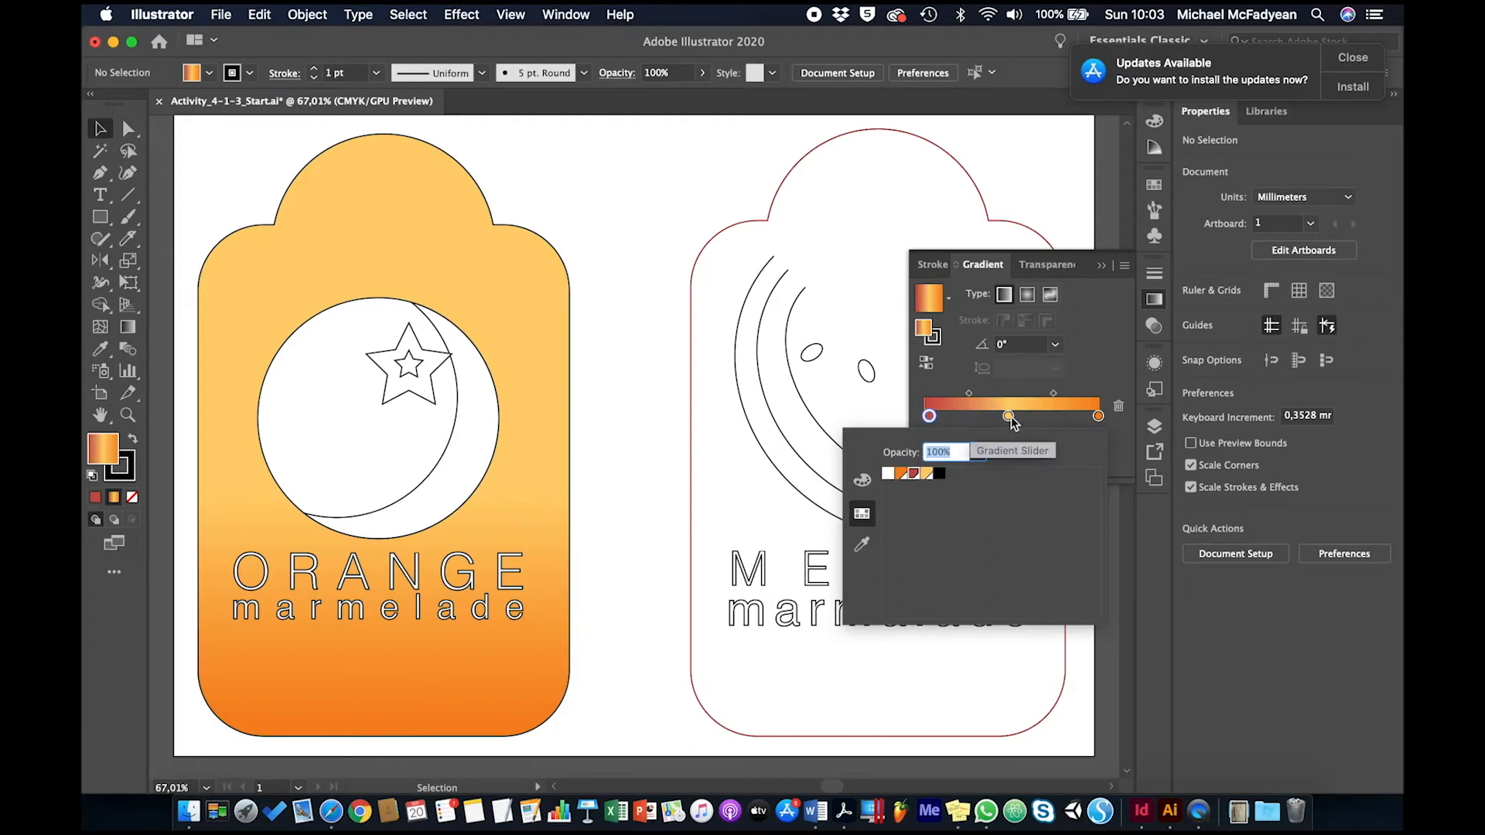
left_click_drag(1013, 422, 1070, 420)
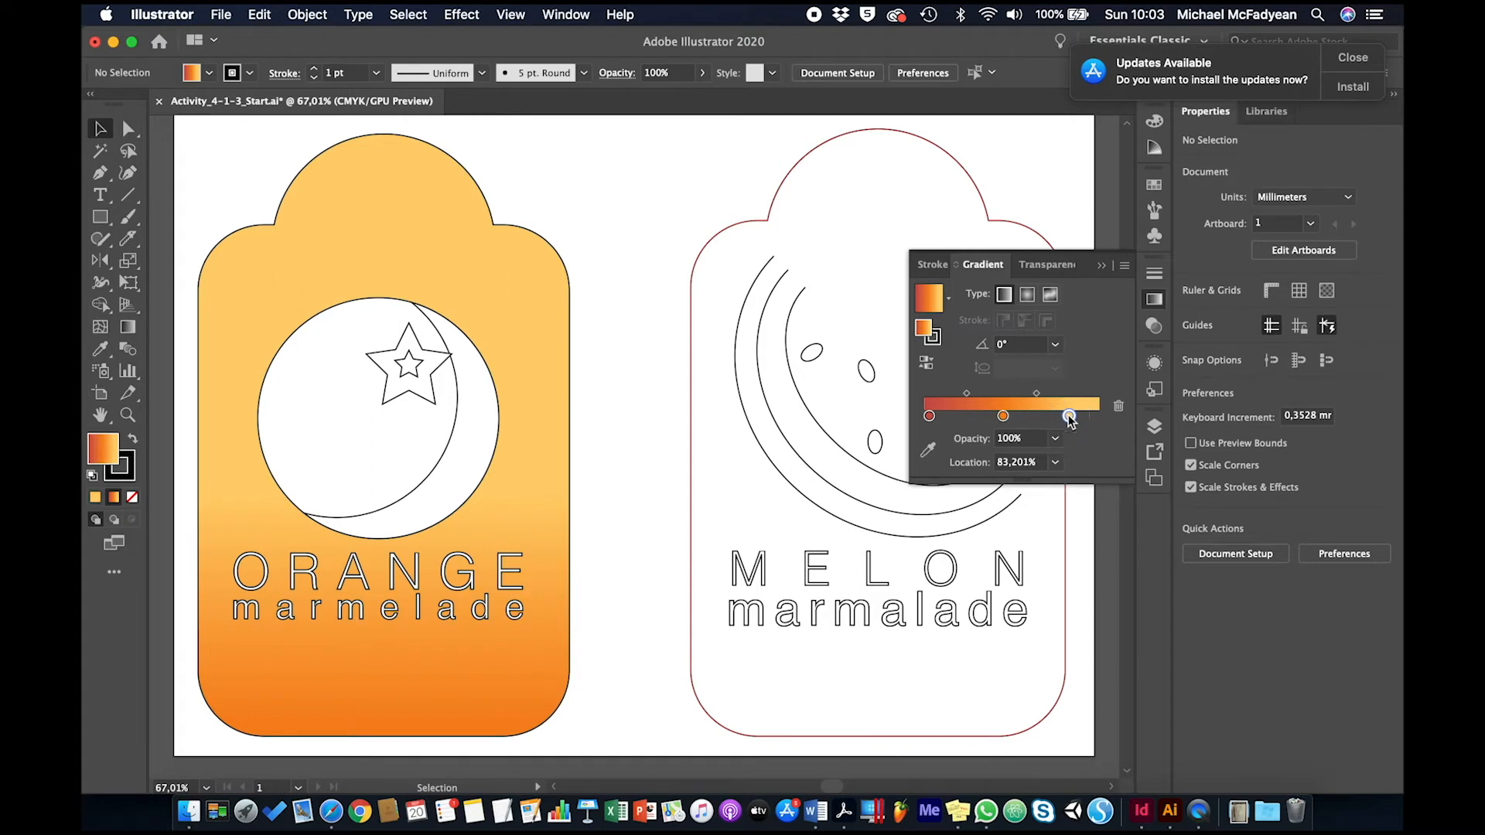
- Add a white stop at 100%, shift the light orange stop to about 89%, and set the gradient type to radial
double_click(1093, 418)
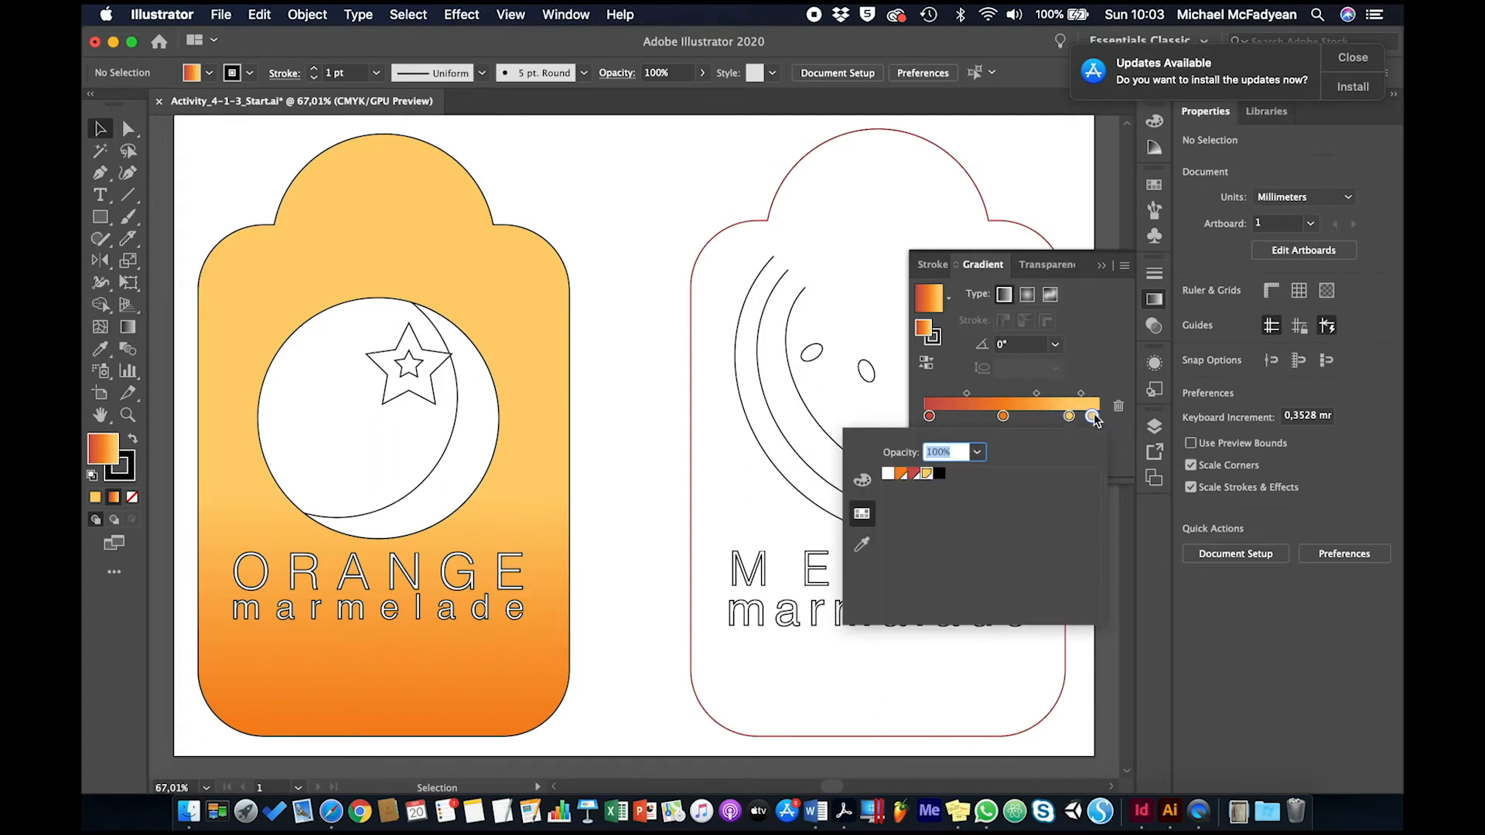
left_click(888, 473)
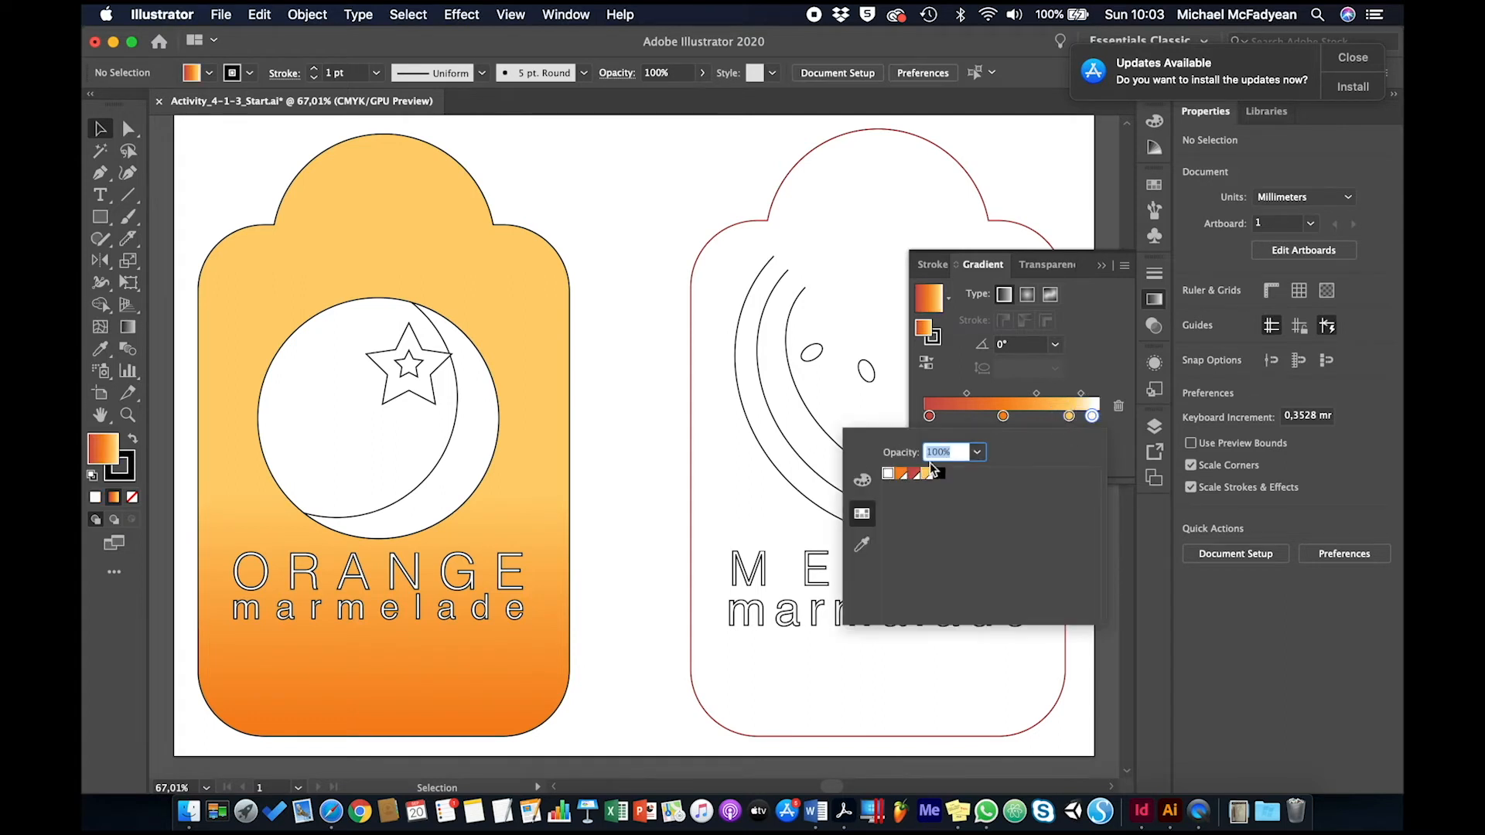
left_click(1104, 377)
left_click_drag(1093, 418, 1099, 418)
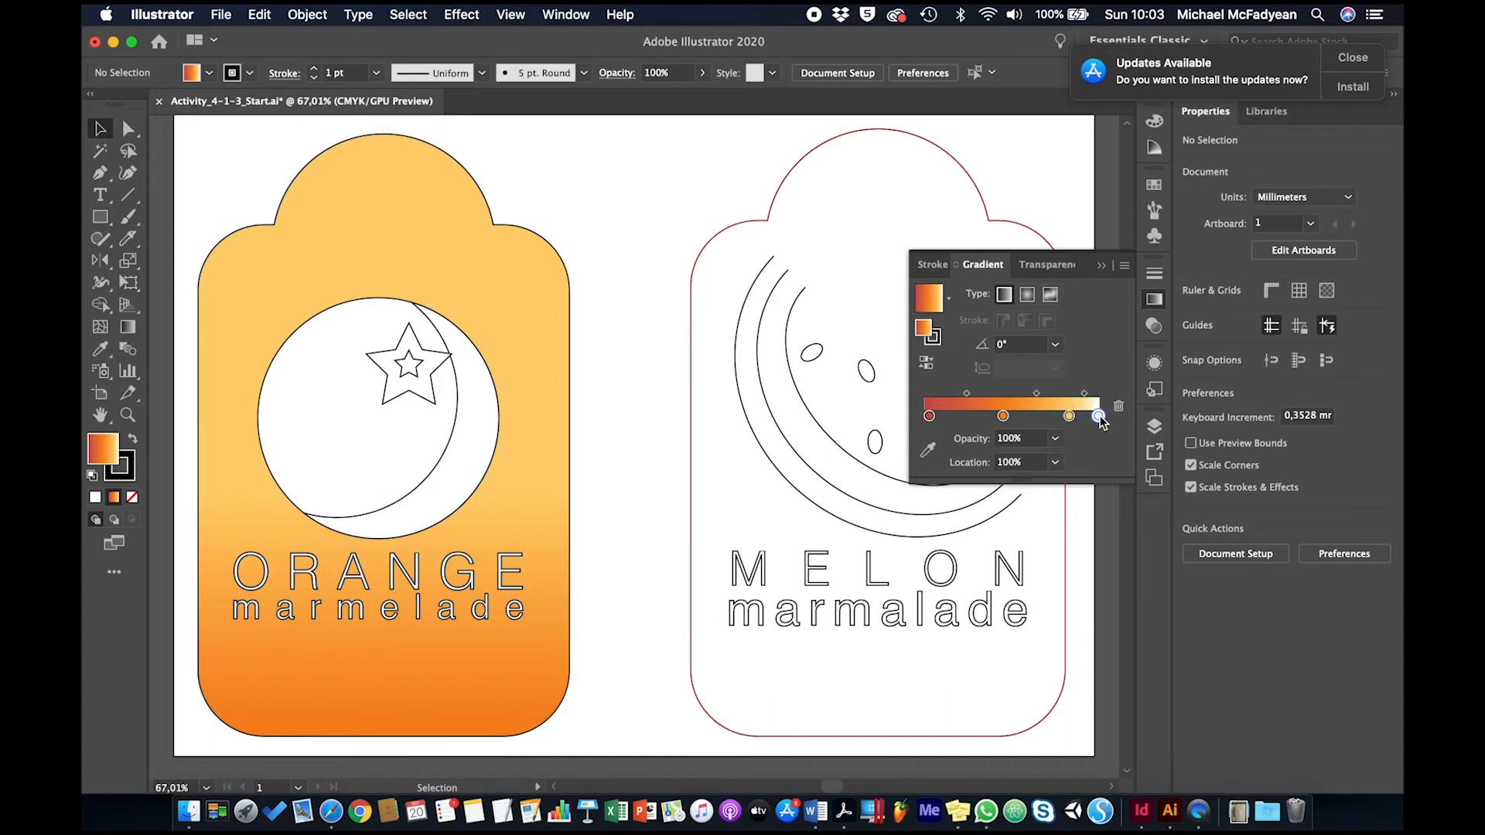
left_click(1070, 418)
left_click(1026, 295)
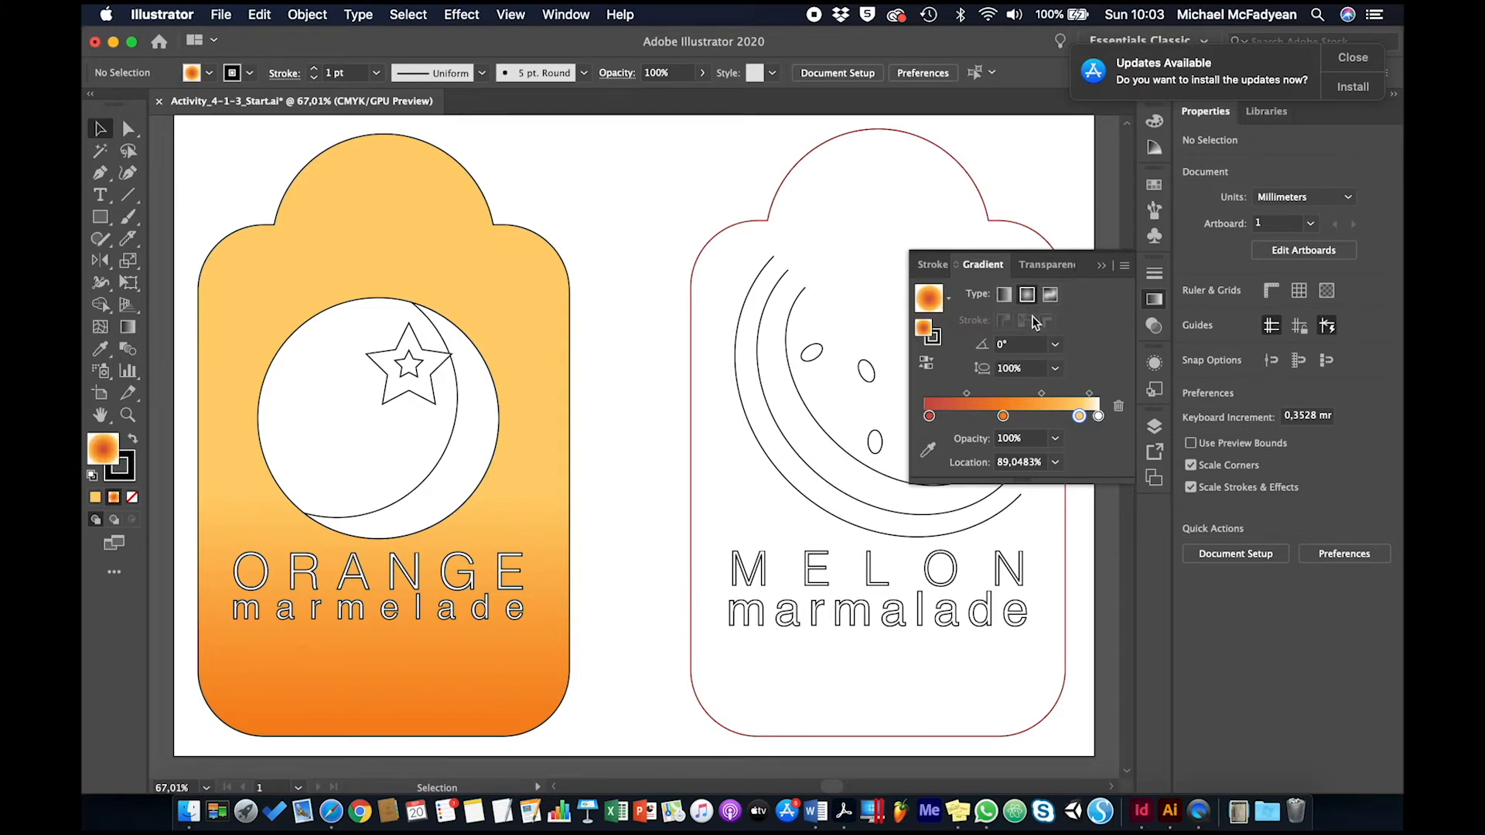
- Save the radial gradient as a swatch and fill the orange fruit's large circle with it
left_click(1154, 184)
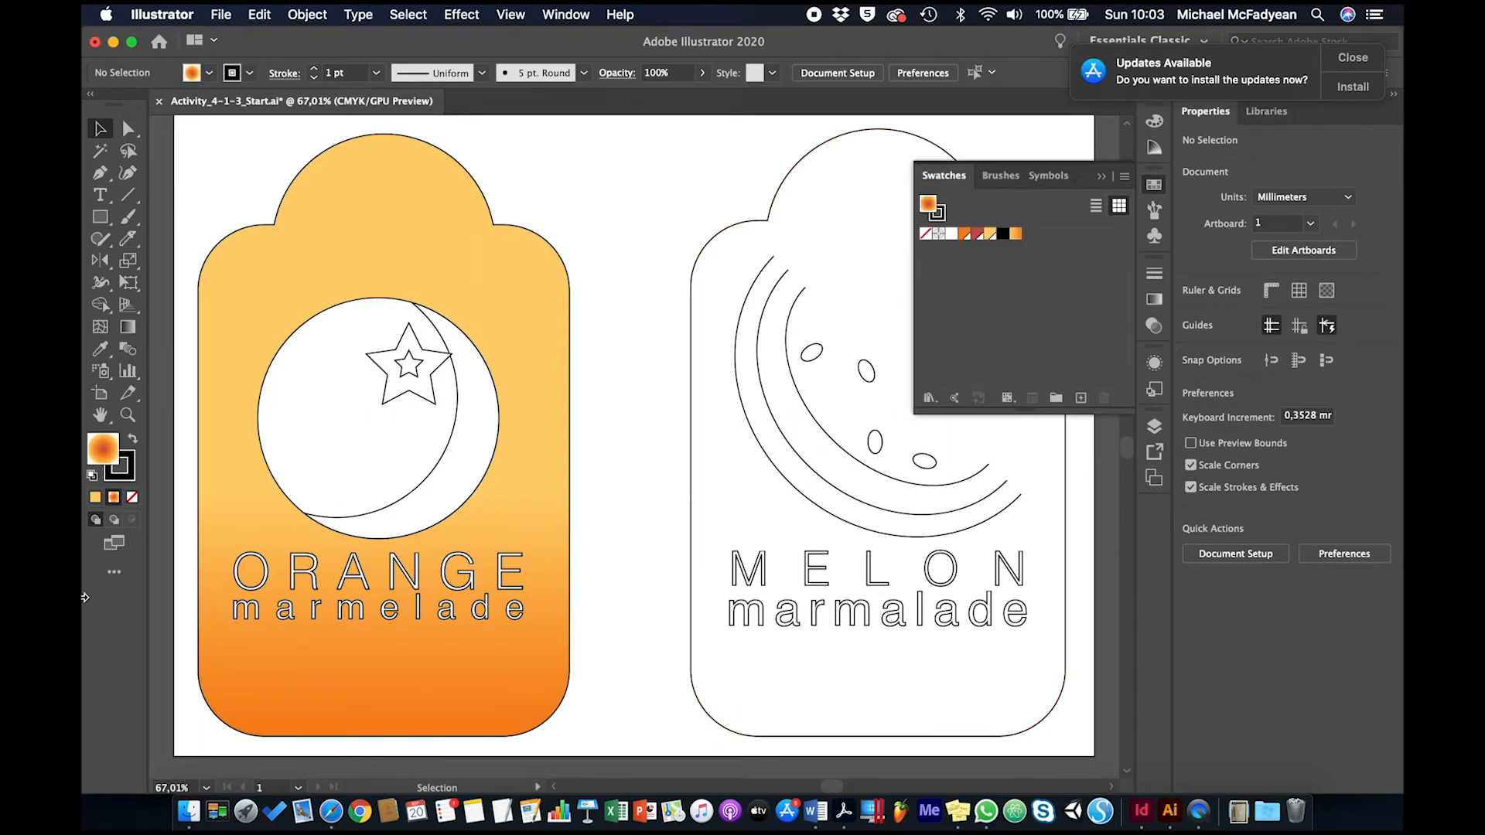
left_click_drag(104, 453, 1038, 271)
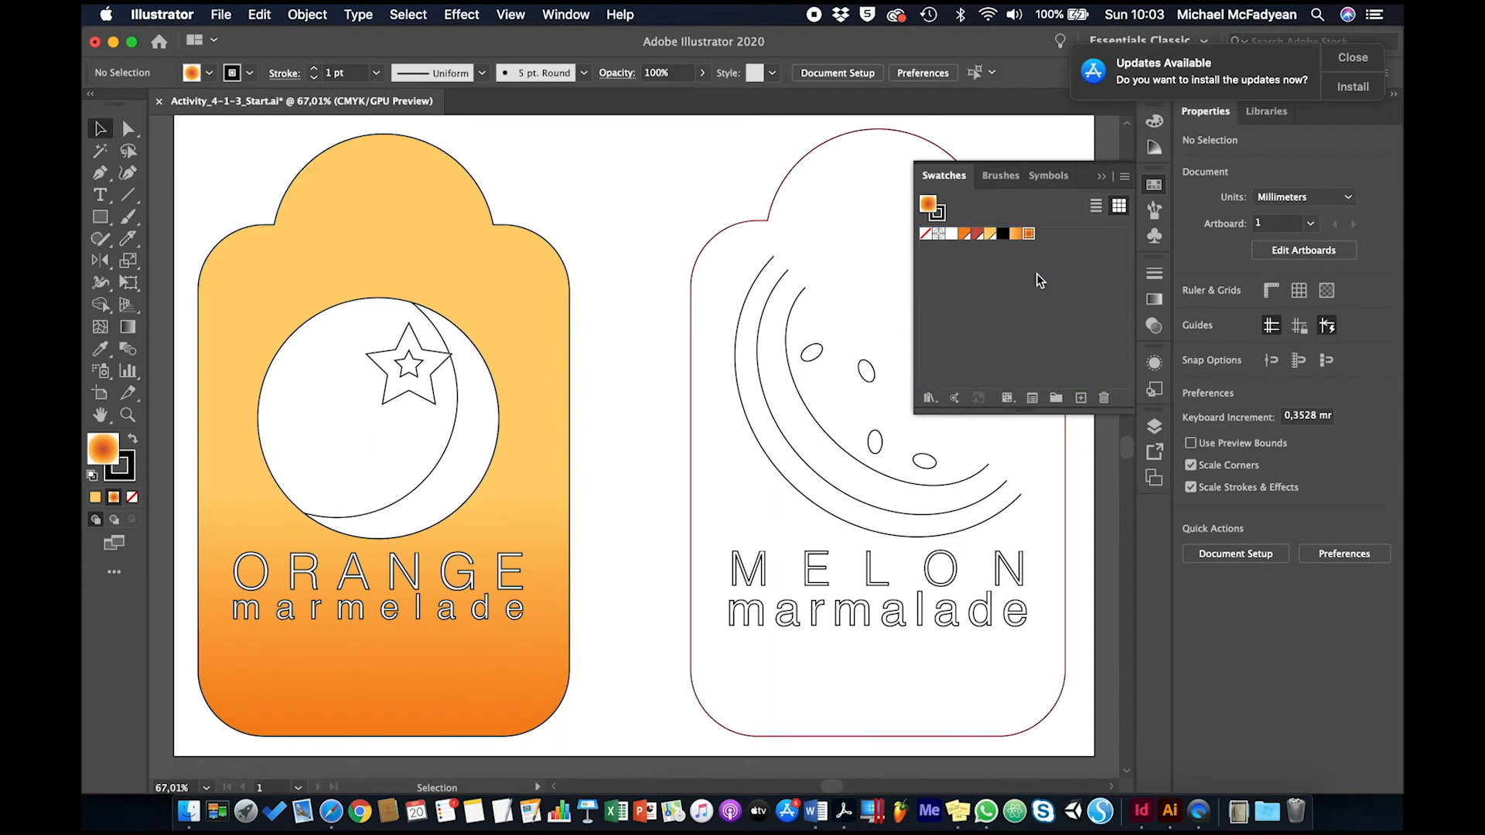
left_click(298, 424)
left_click(1031, 234)
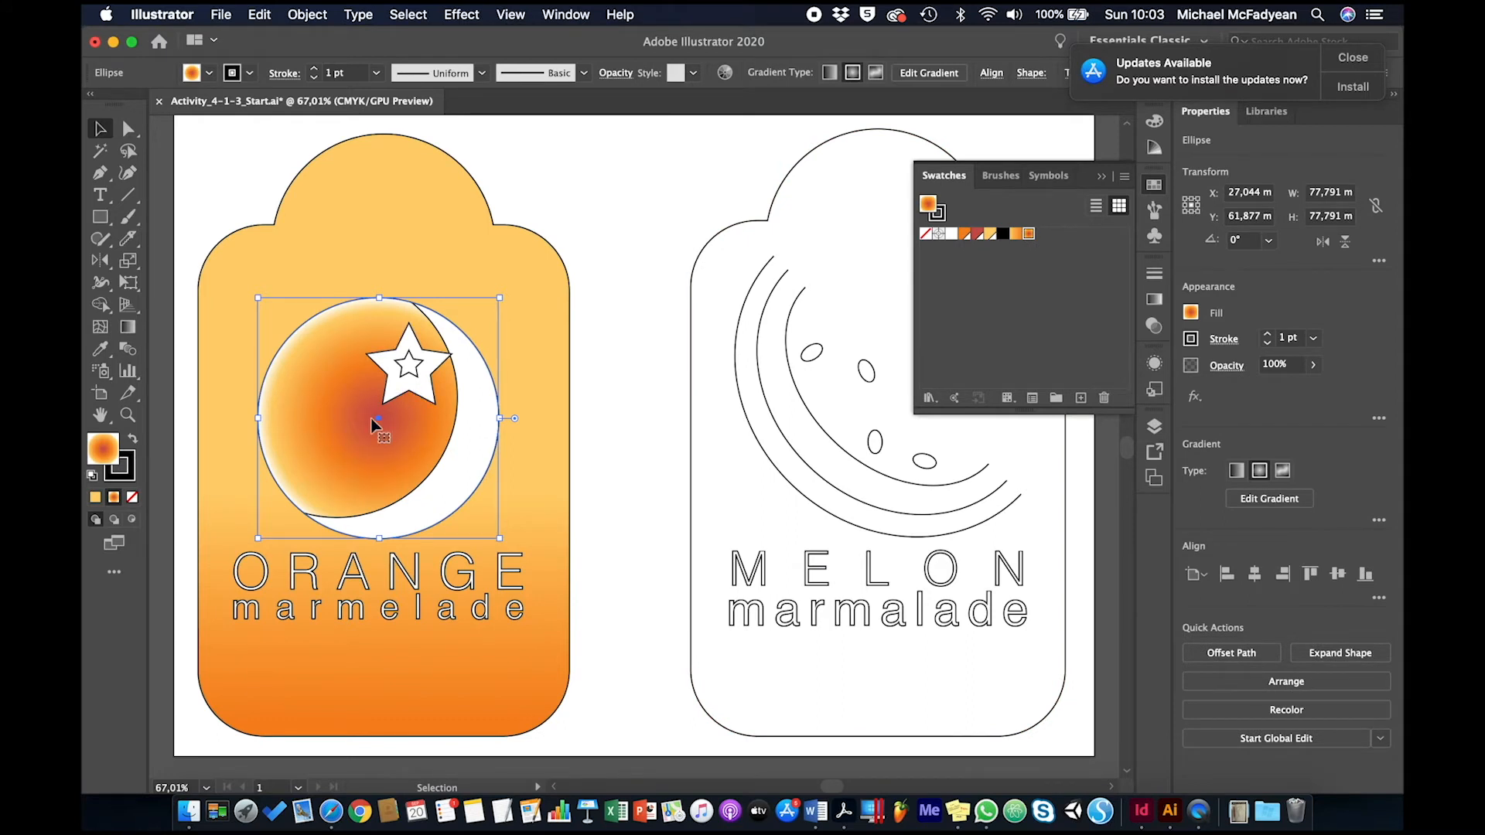
- Reverse the fruit circle's radial gradient so the white stop is at its centre and the red stop at its edge
left_click(1155, 299)
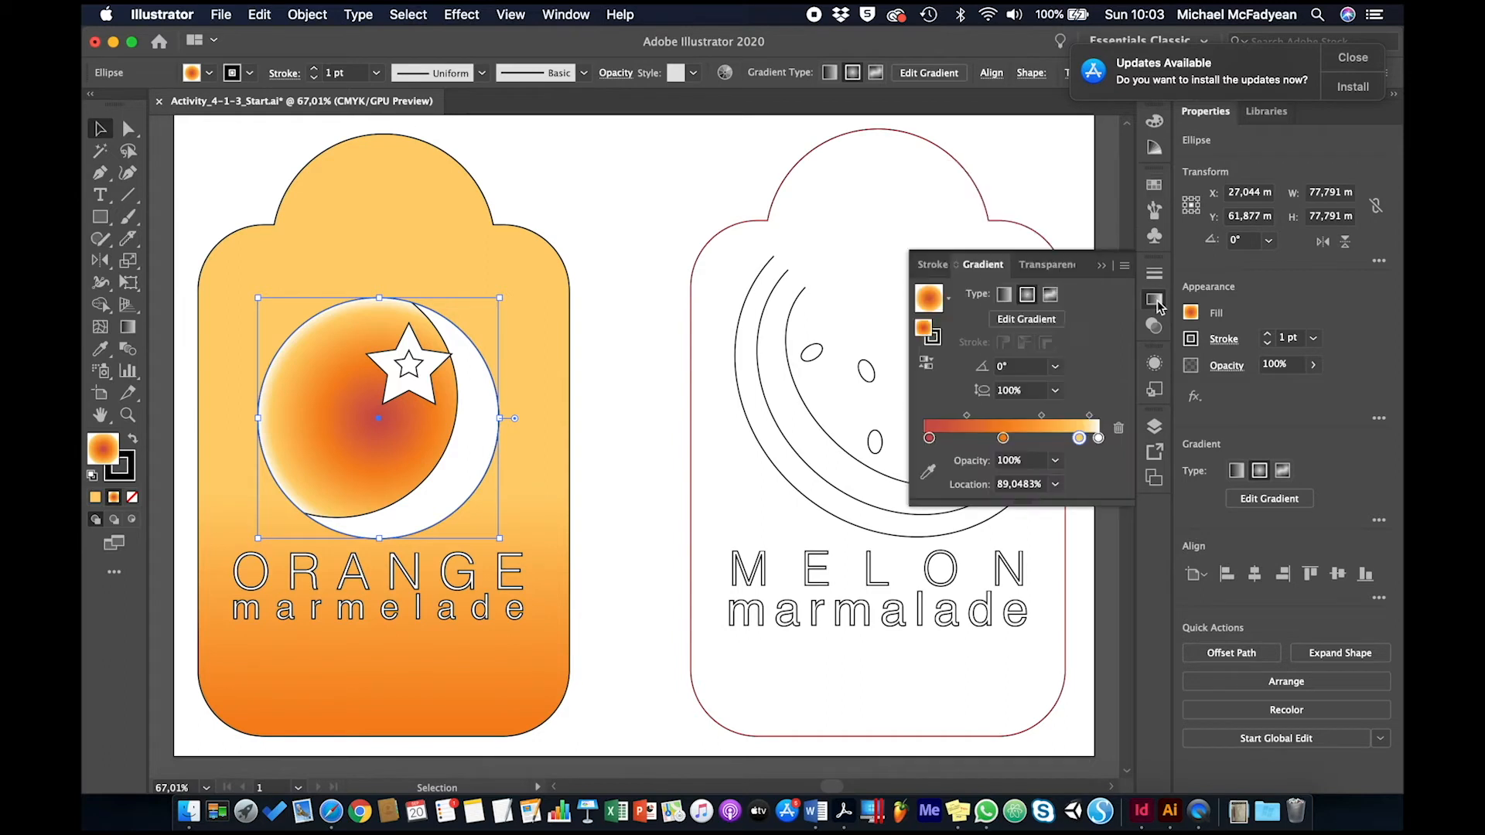
left_click(926, 366)
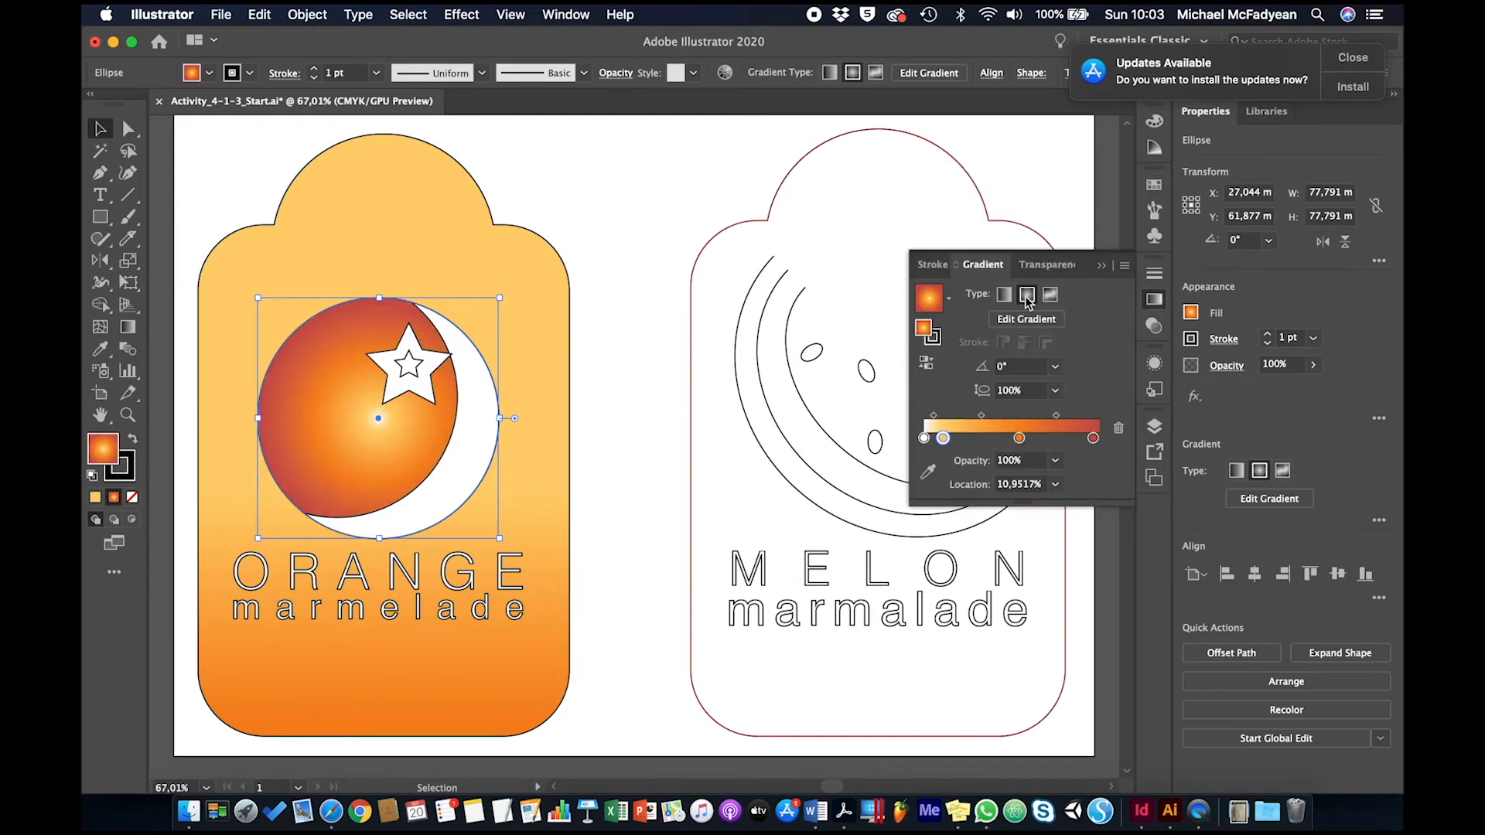
- Reposition and stretch the fruit circle's radial gradient so the white highlight sits at its upper left and red reaches its lower-right edge
left_click(1104, 266)
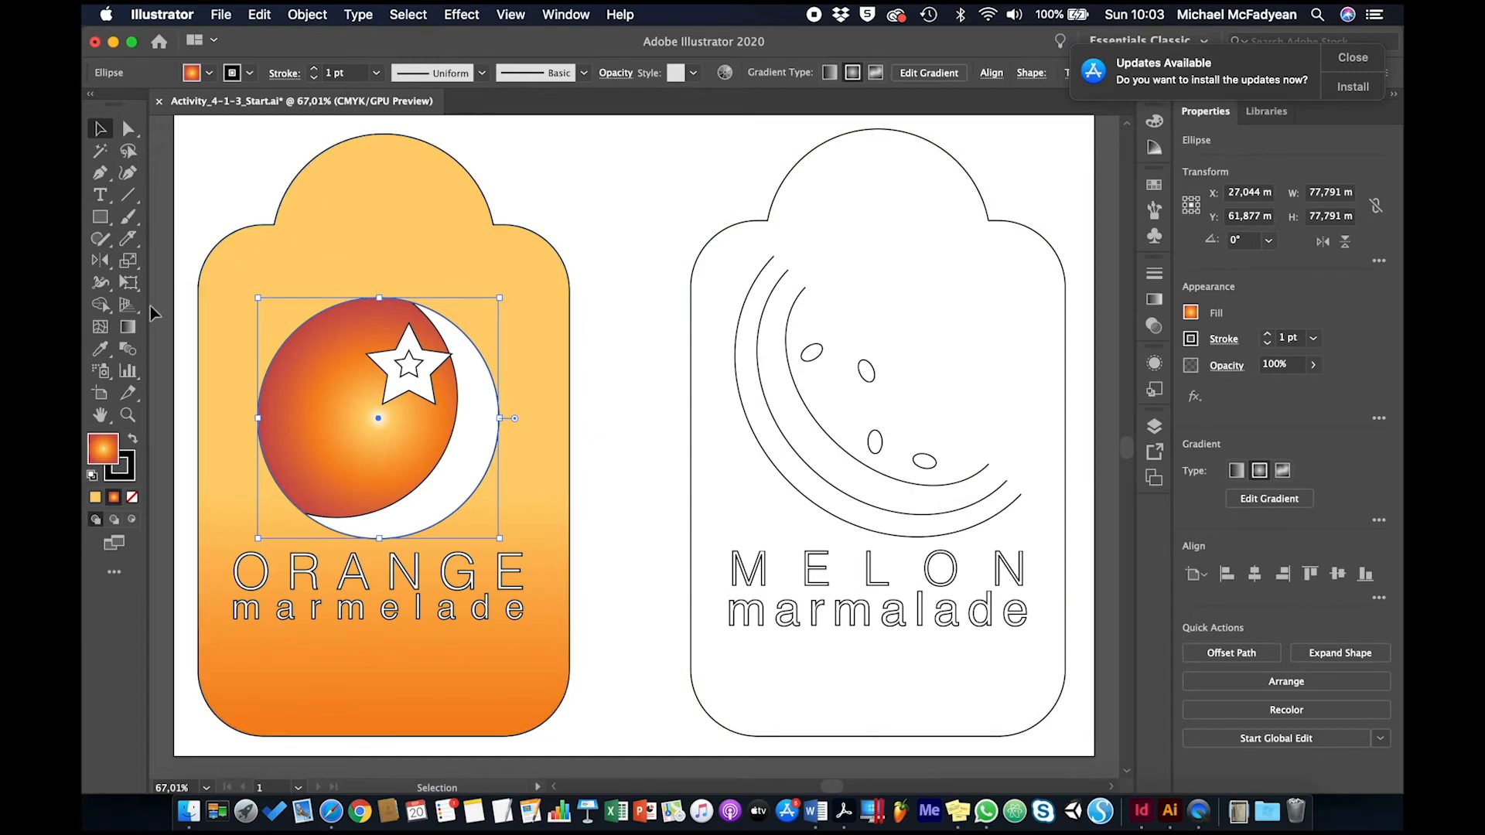
left_click(129, 327)
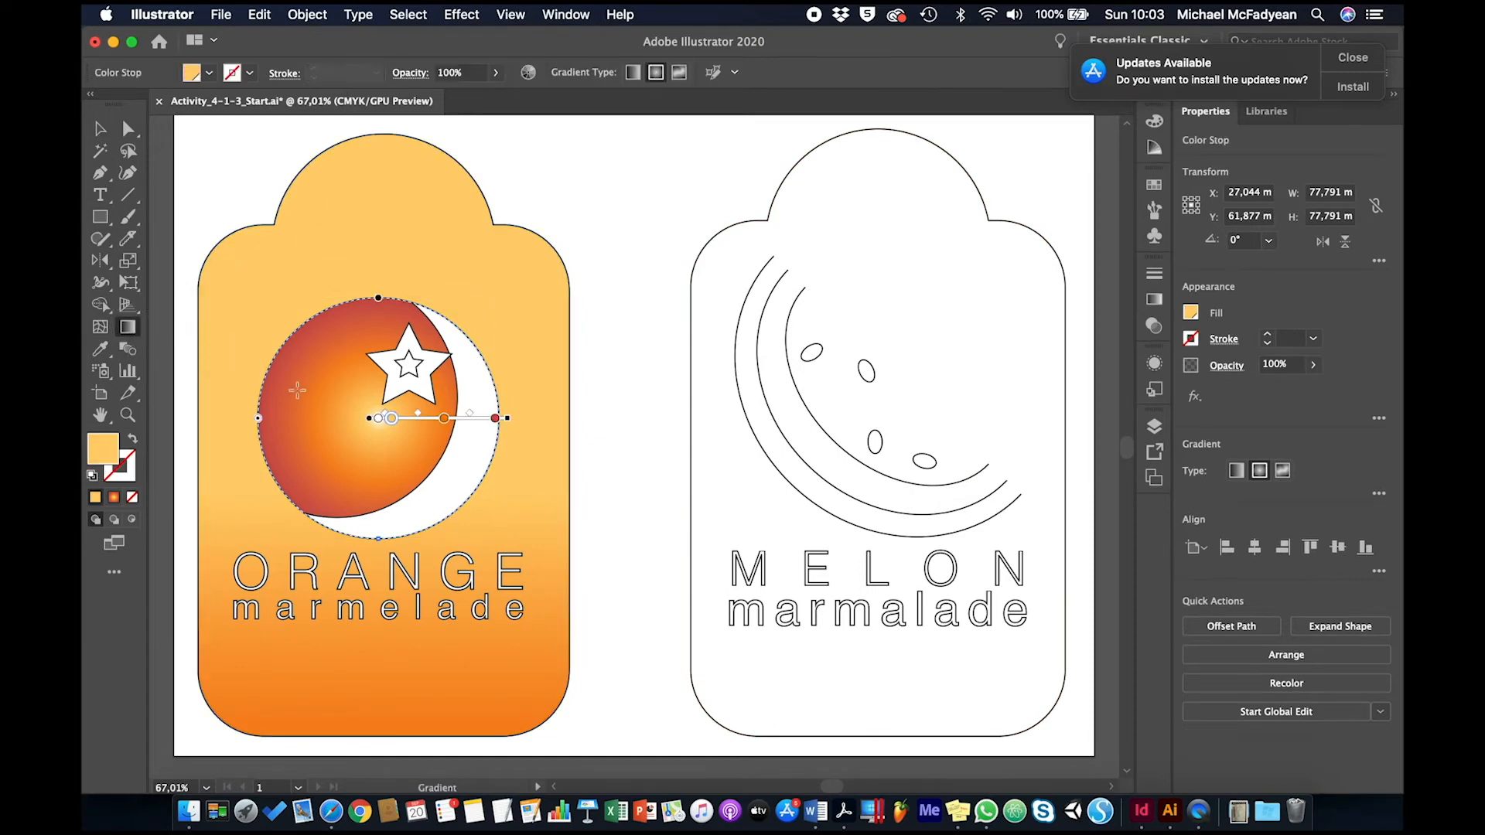
mouse_move(368, 419)
left_mouse_down()
mouse_move(334, 404)
mouse_move(317, 372)
mouse_move(406, 441)
mouse_move(370, 412)
left_mouse_up()
left_click_drag(470, 490, 504, 513)
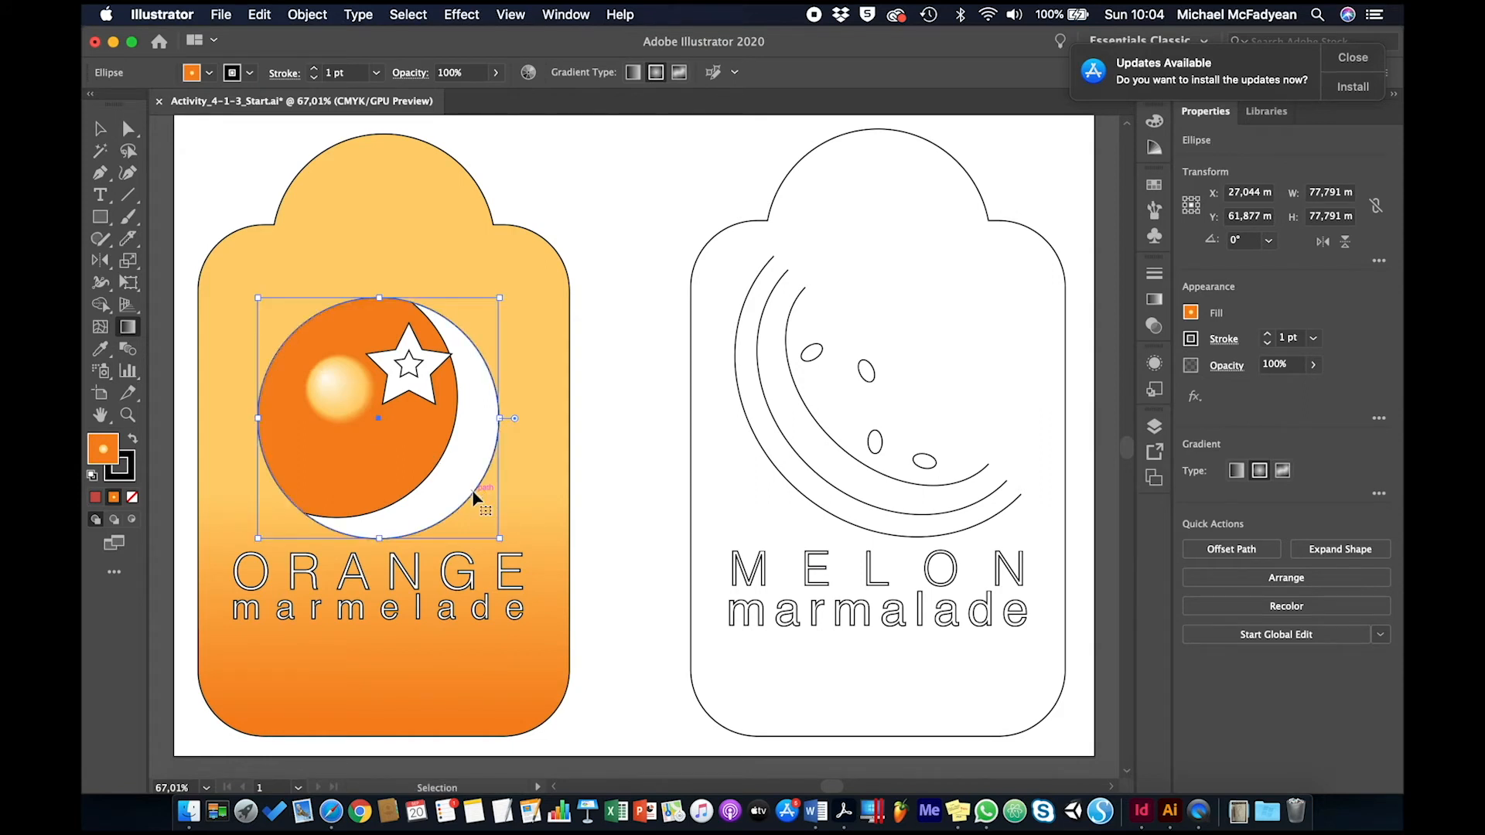
key("super+z")
left_click_drag(465, 483, 474, 490)
left_click_drag(371, 416, 381, 422)
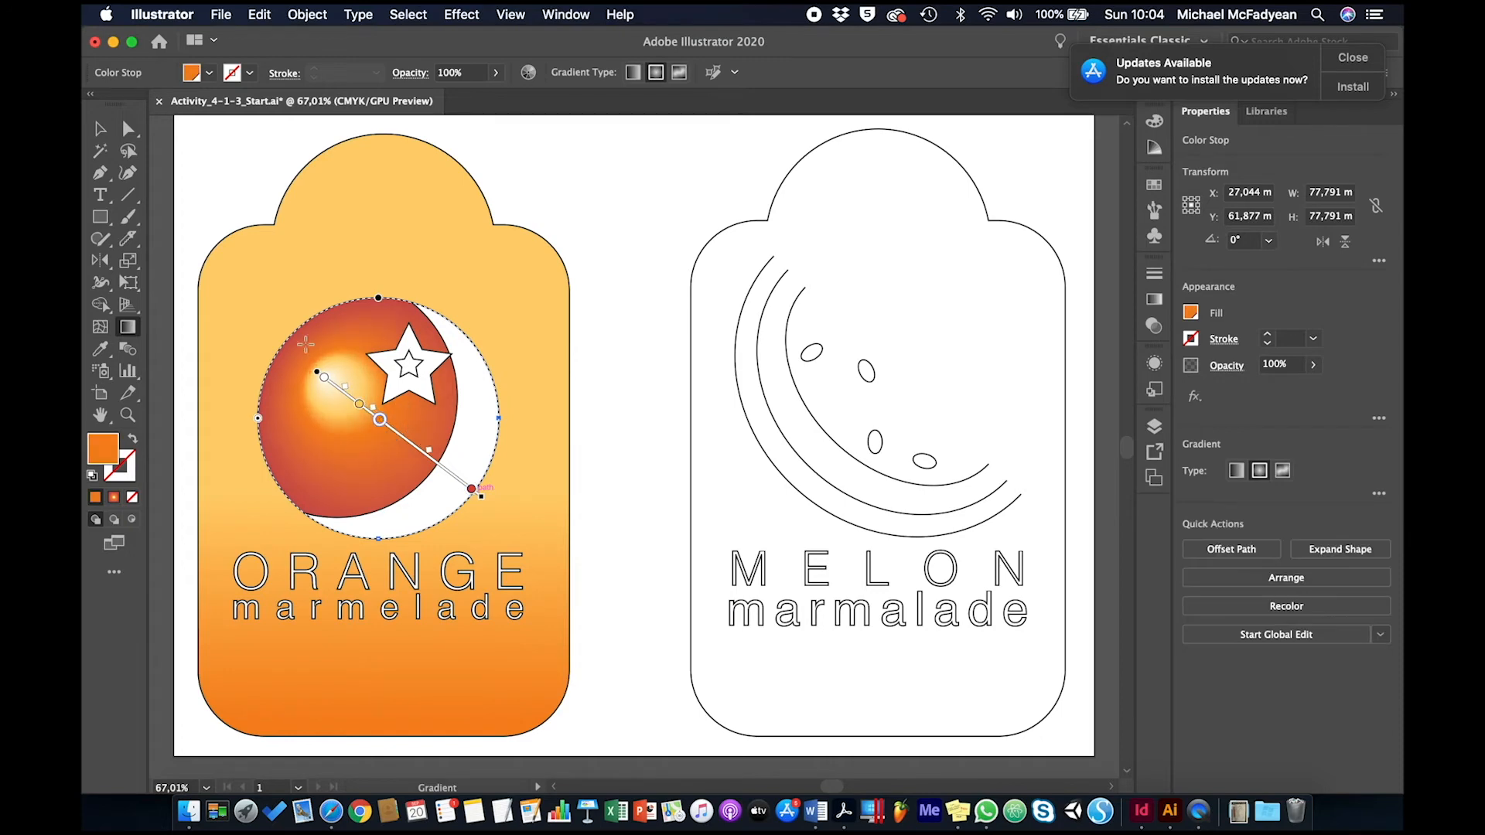
left_click_drag(316, 377, 298, 360)
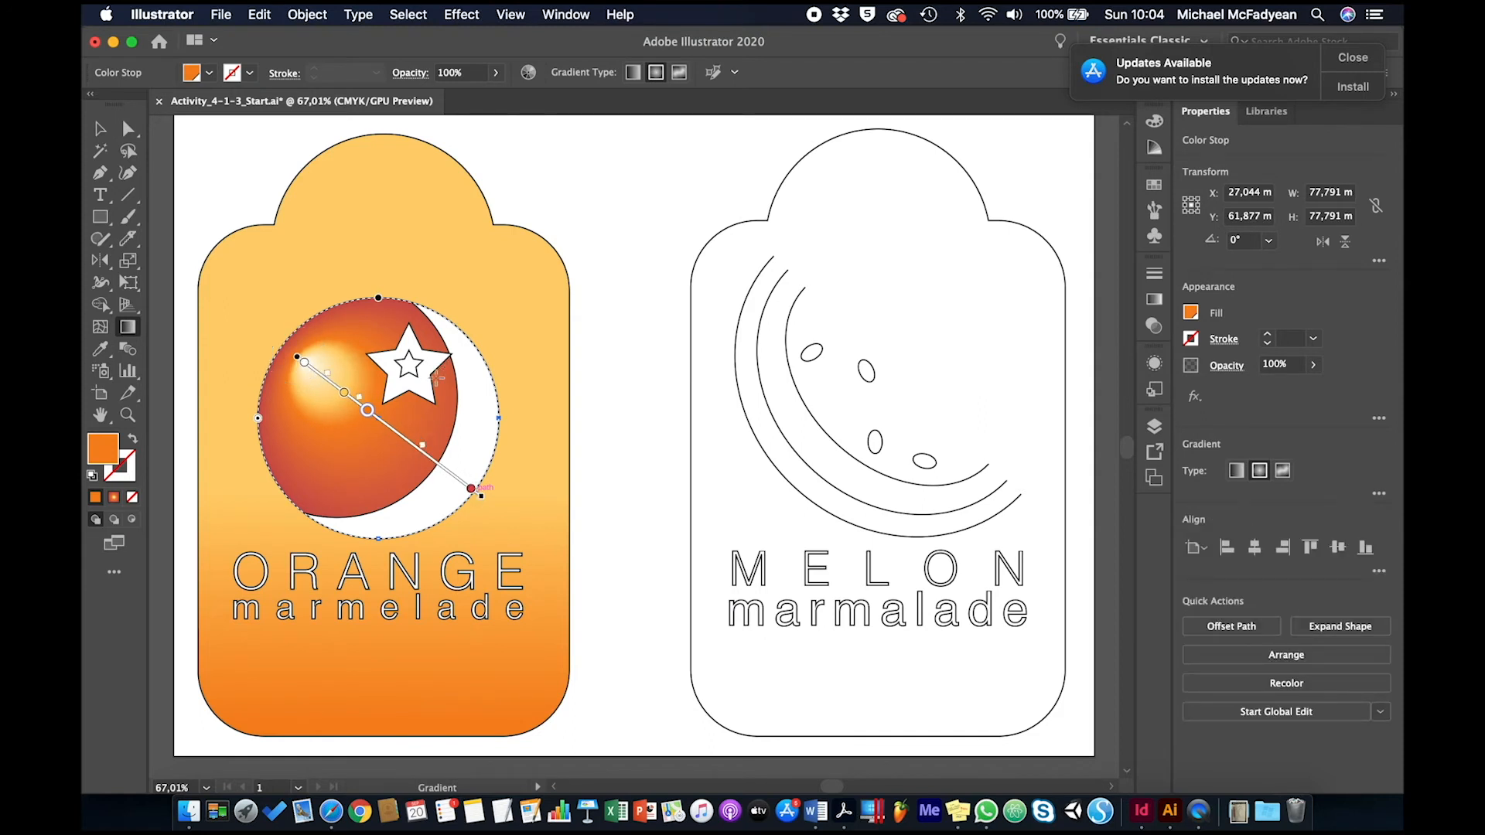
key("v")
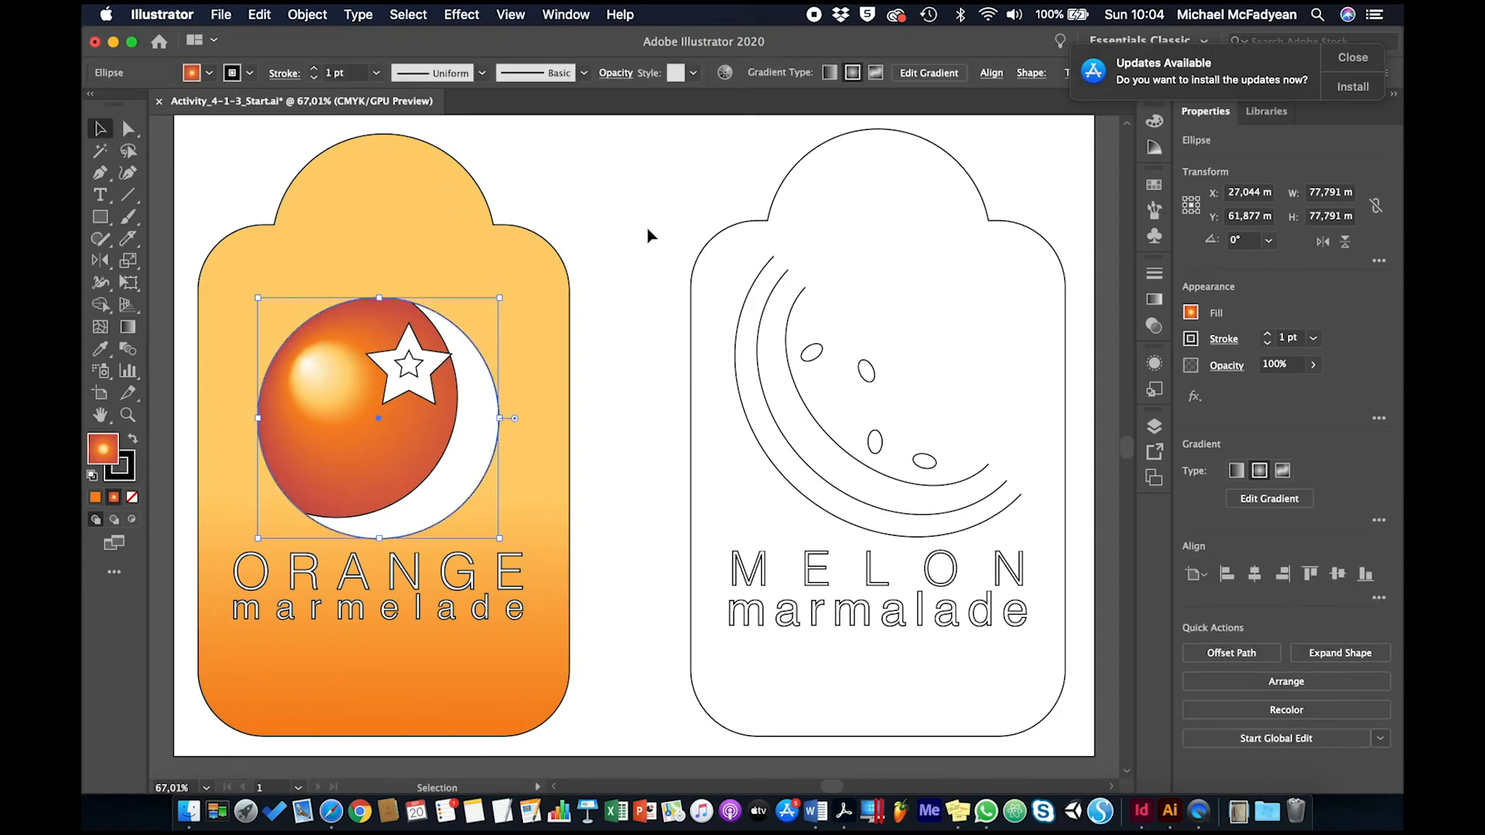
left_click(646, 225)
- Fill the crescent-shaped shadow area of the orange fruit with the Blood Orange swatch
left_click(470, 453)
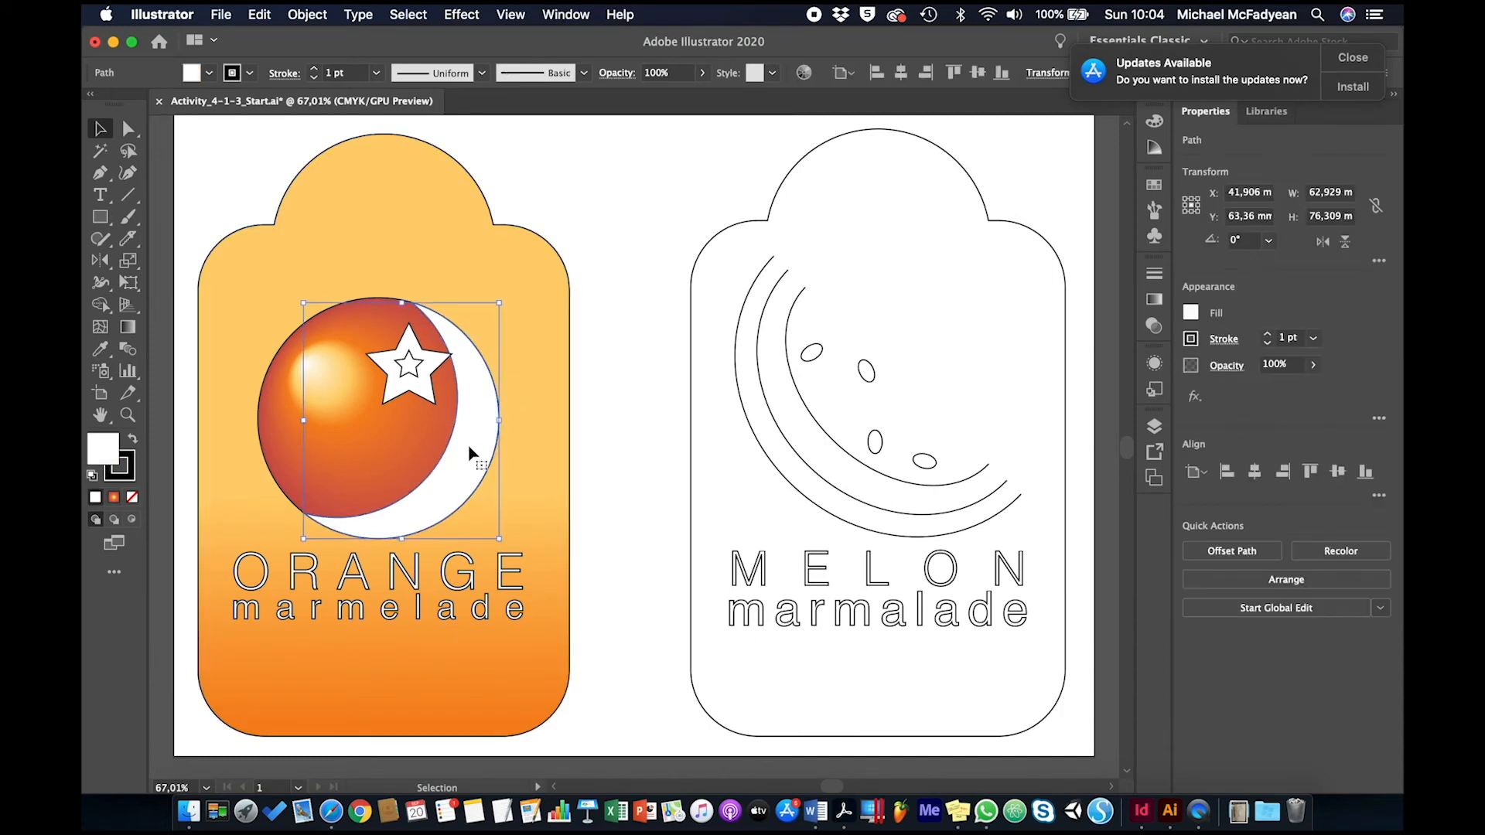
left_click(1153, 301)
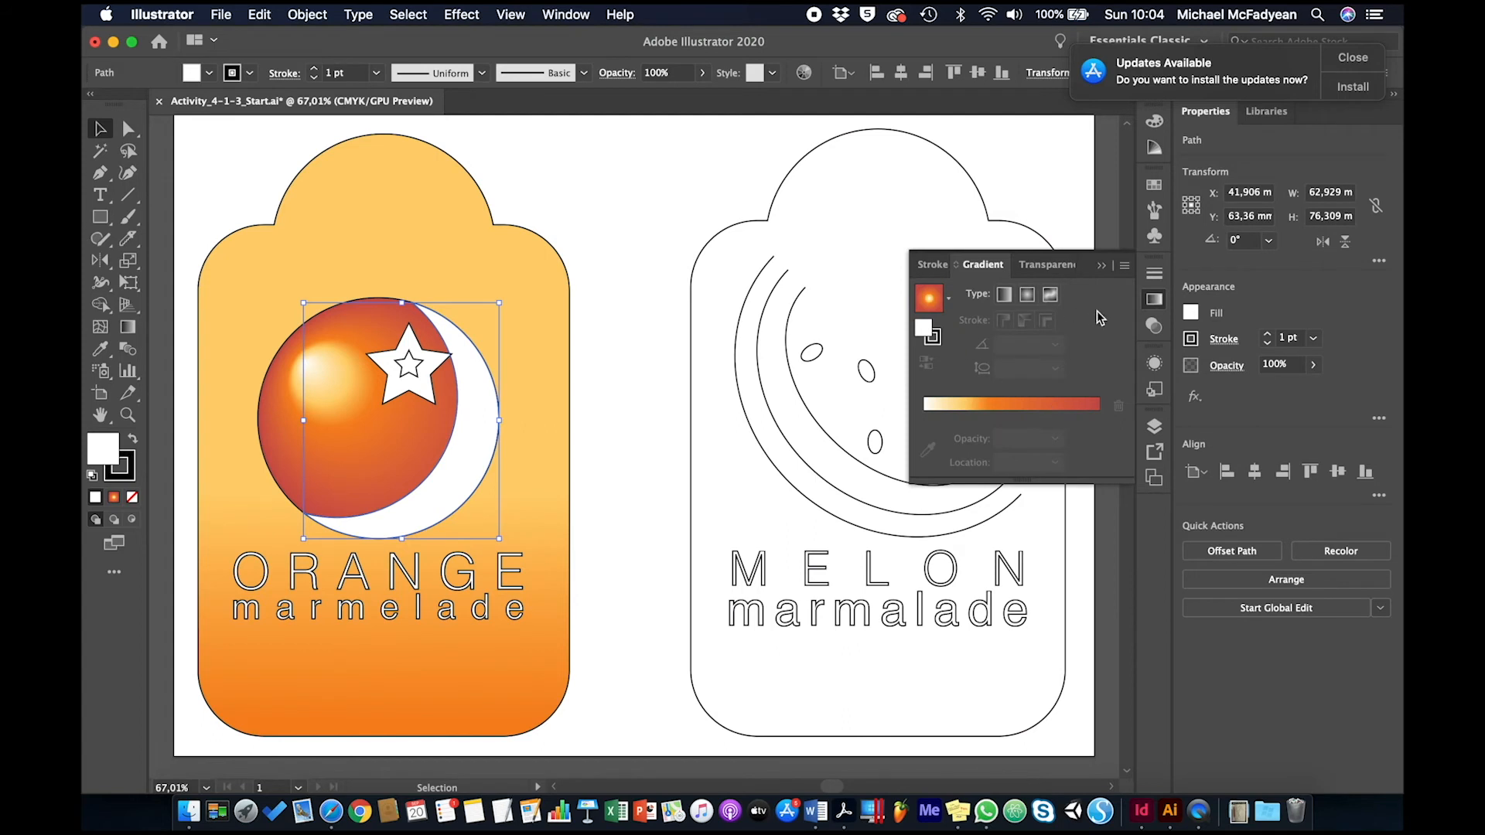
left_click(1154, 186)
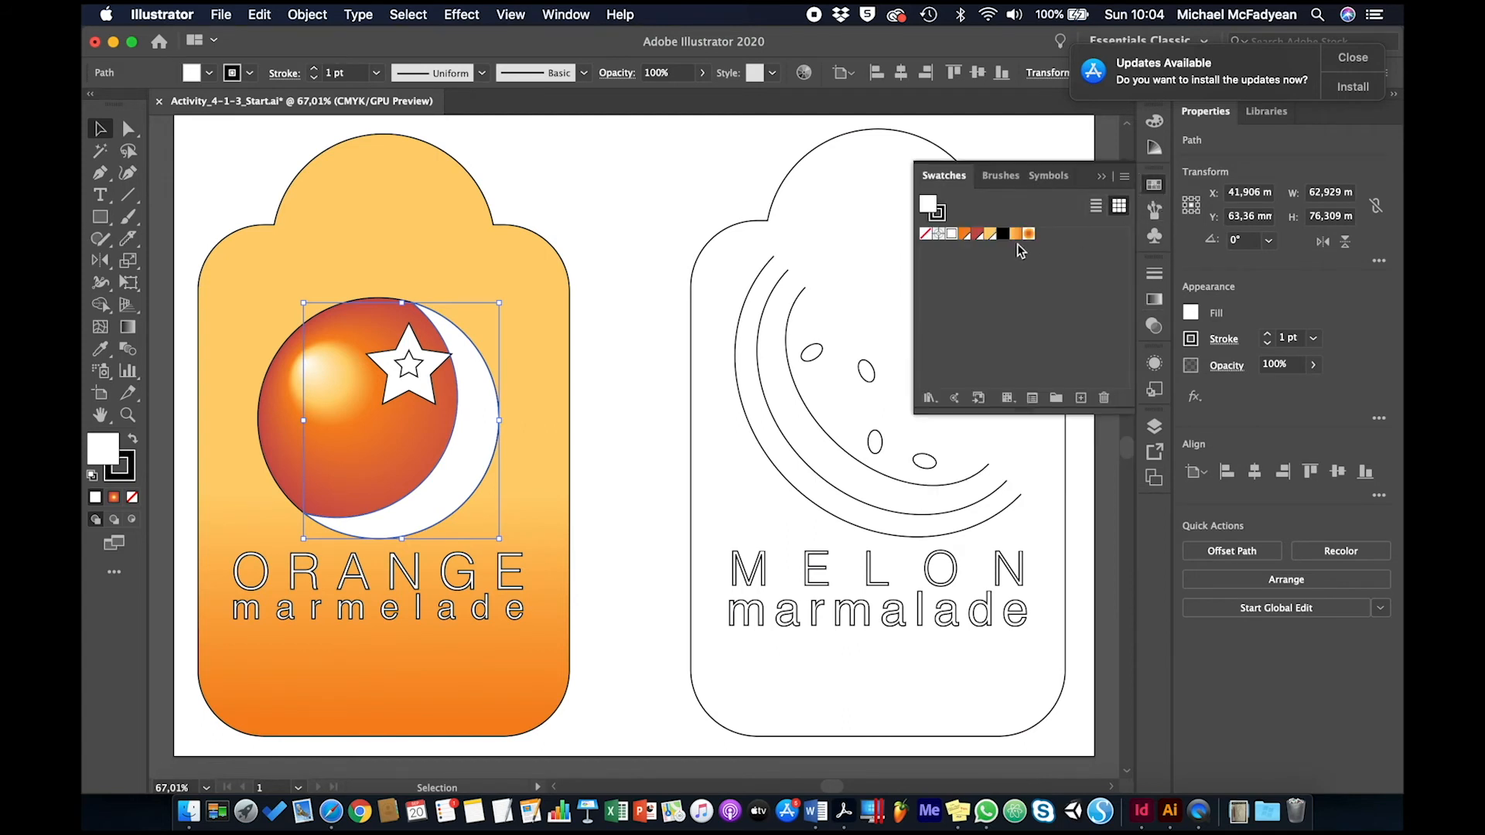
left_click(978, 234)
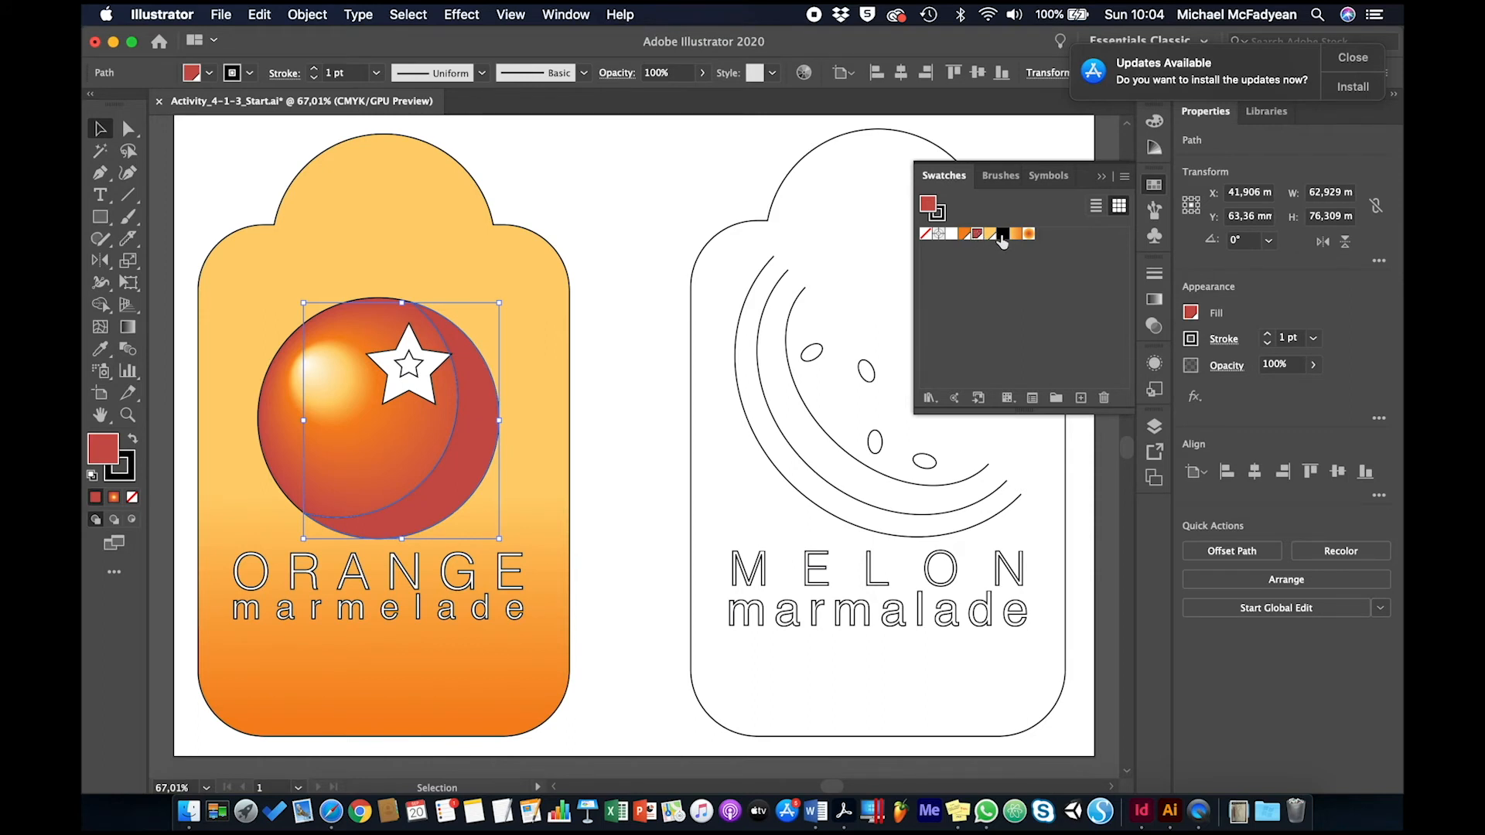
- Try a black fill at 70% opacity on the crescent, then return it to 100% opacity and Blood Orange
left_click(1004, 235)
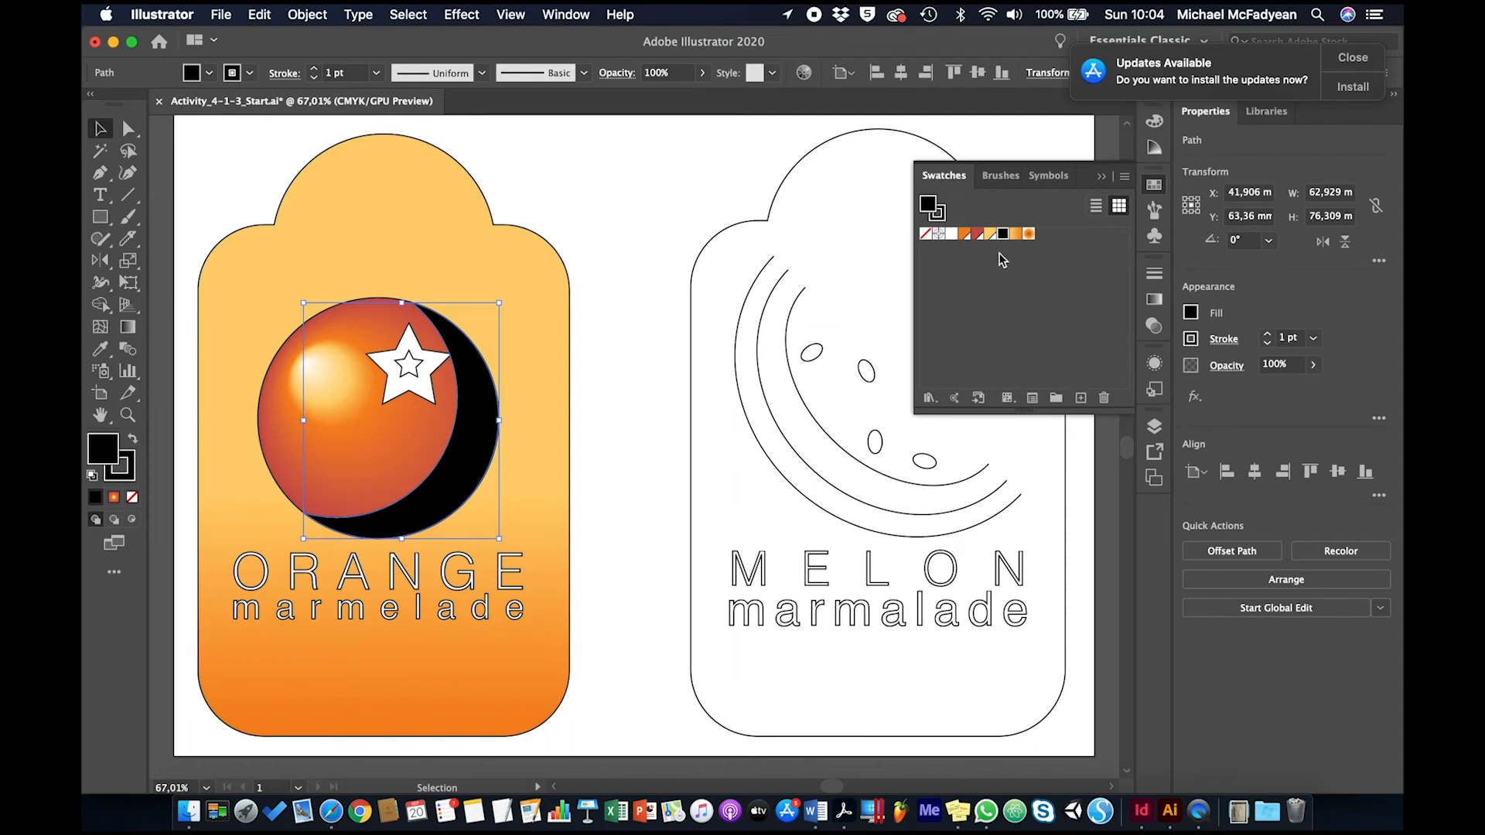
left_click(662, 71)
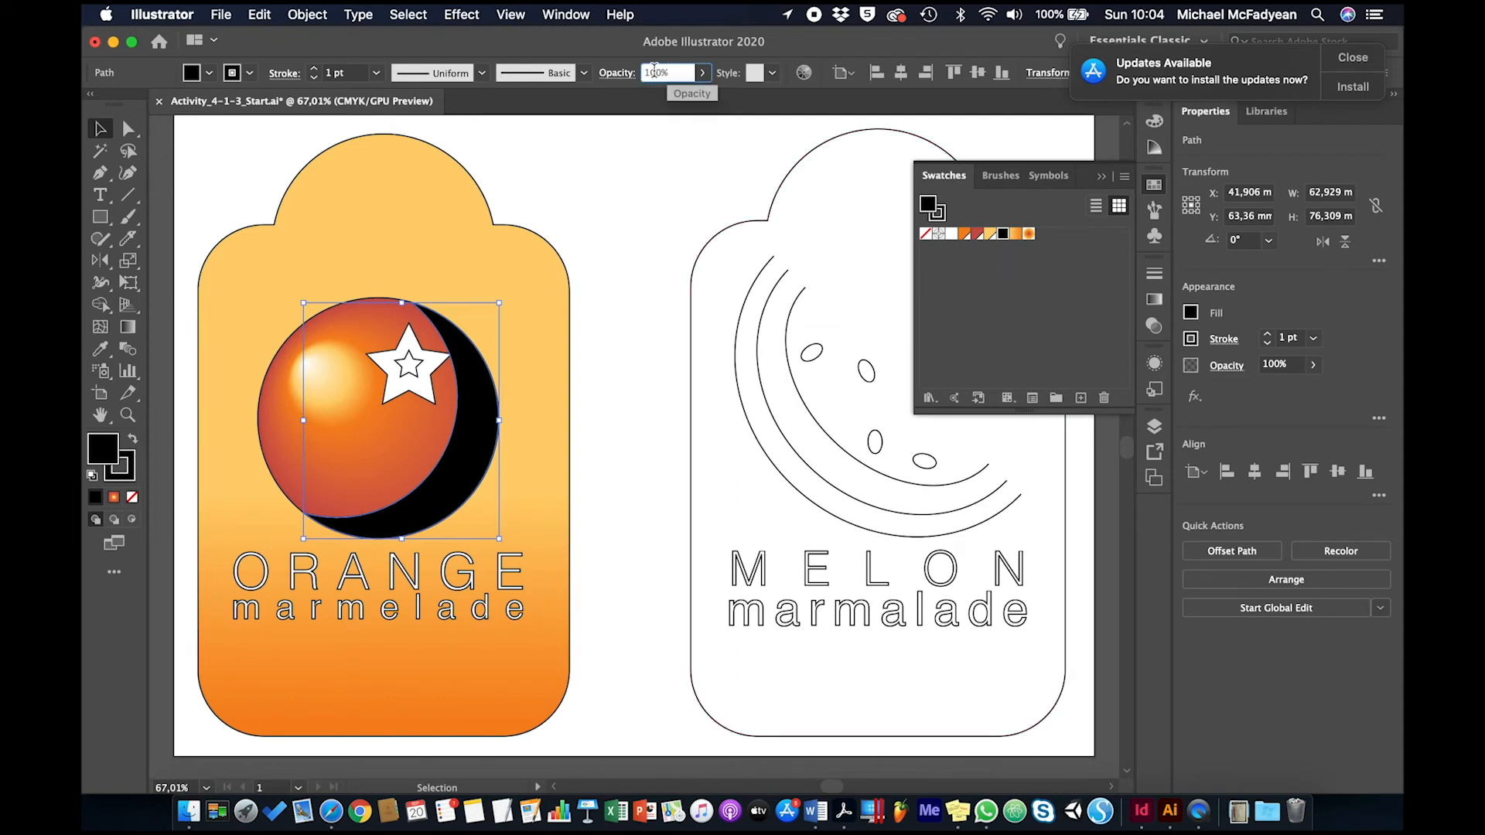
type("70")
key("Return")
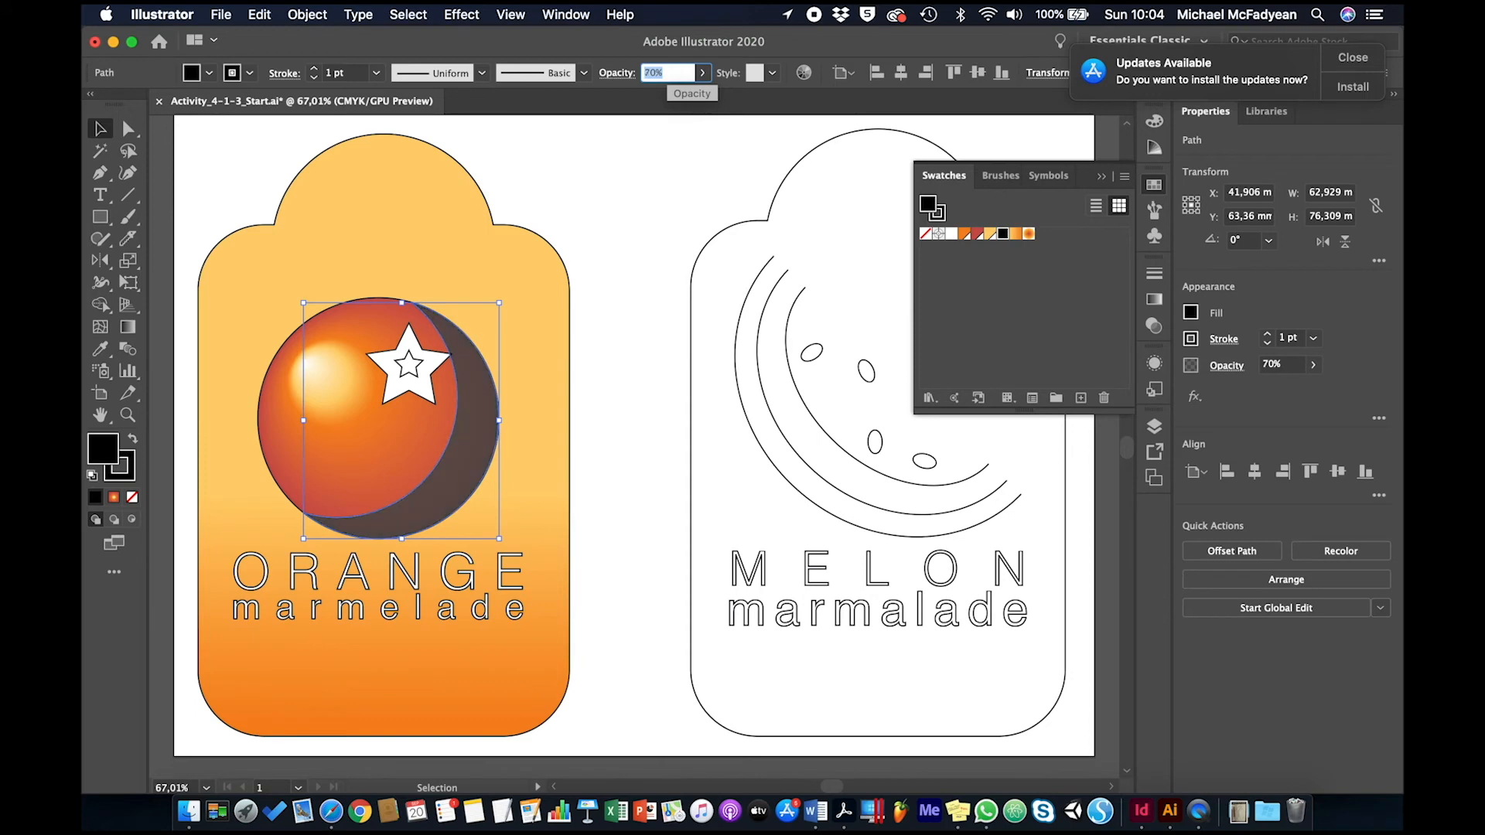
key("shift+Up")
key("shift+Up")
key("shift+Up")
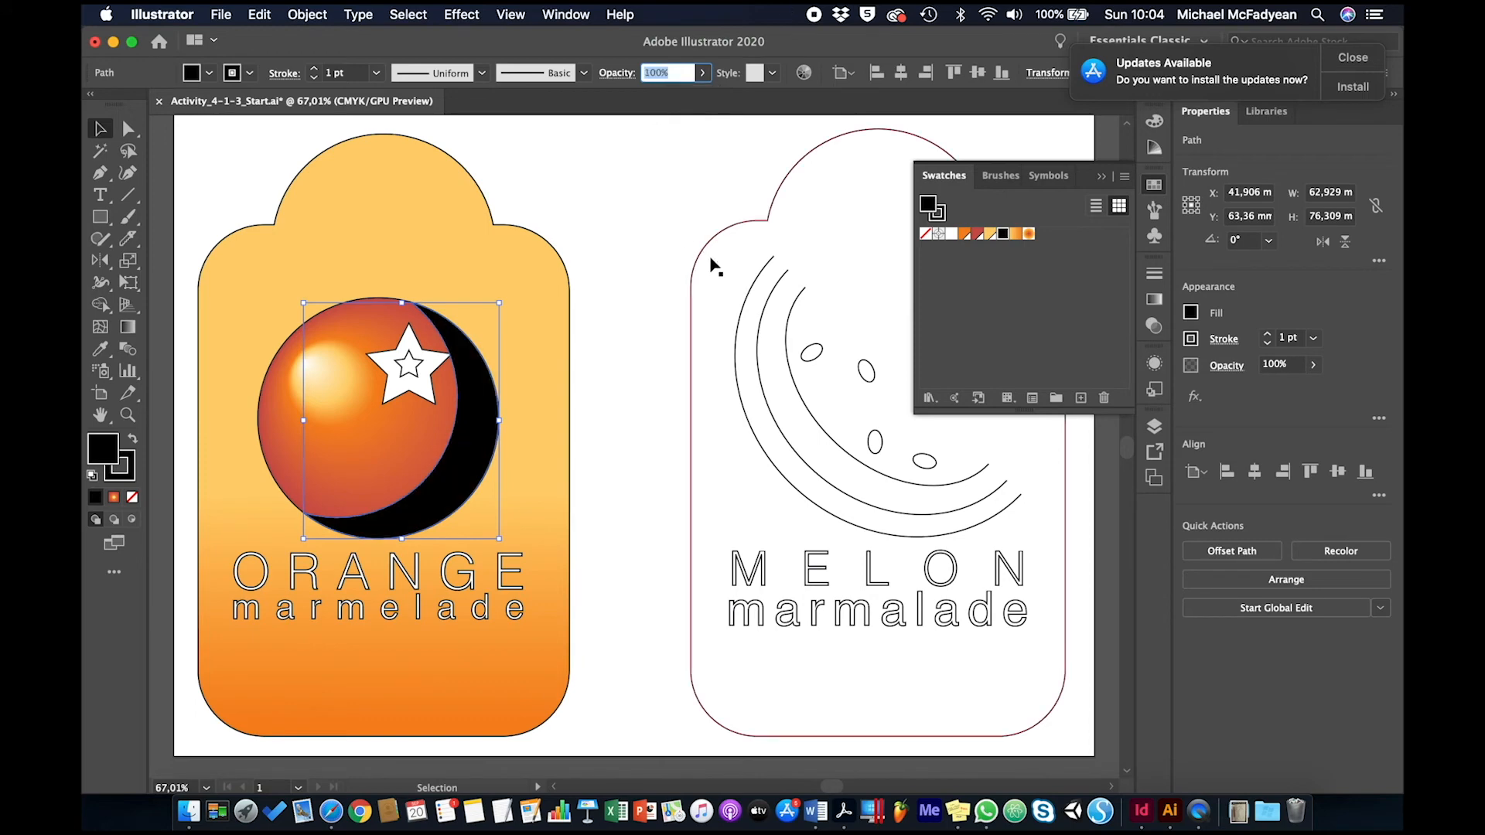
left_click(976, 234)
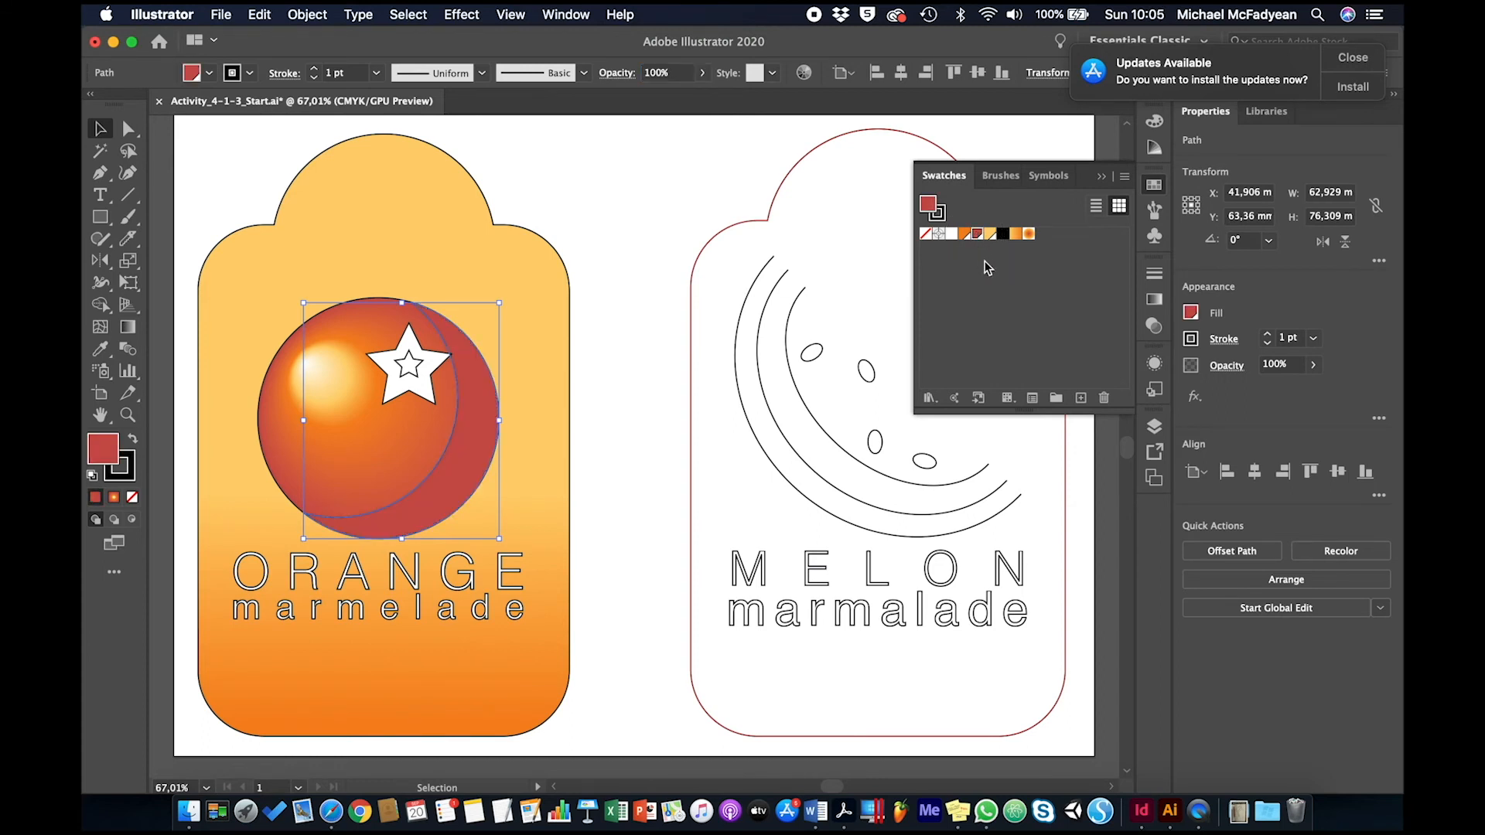
- Create a darker swatch from Blood Orange for the crescent, with black (K) at 63%, and name it as the shadow version
left_click(1080, 395)
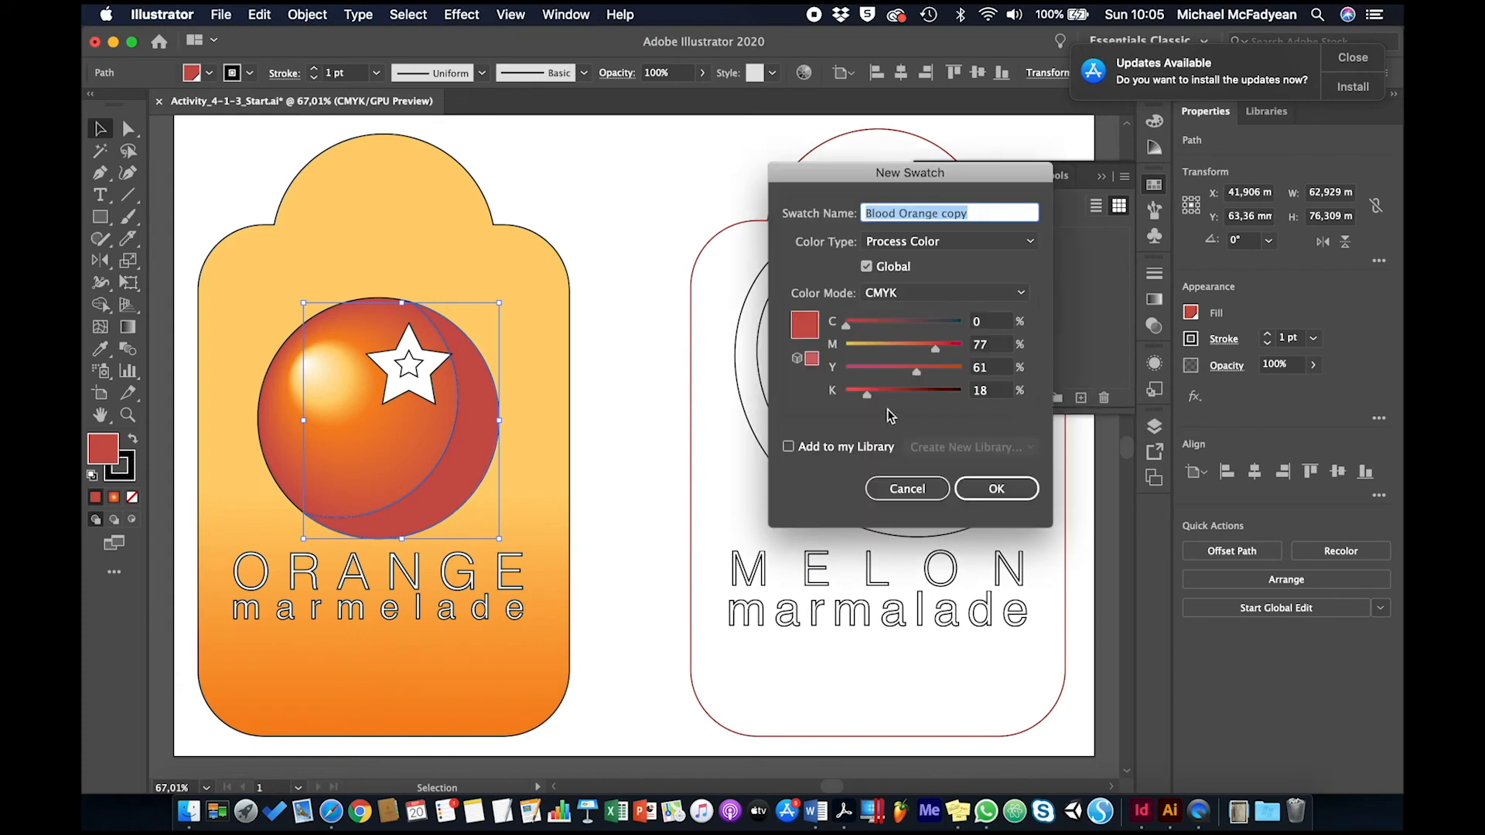
left_click_drag(867, 393, 920, 397)
left_click(943, 213)
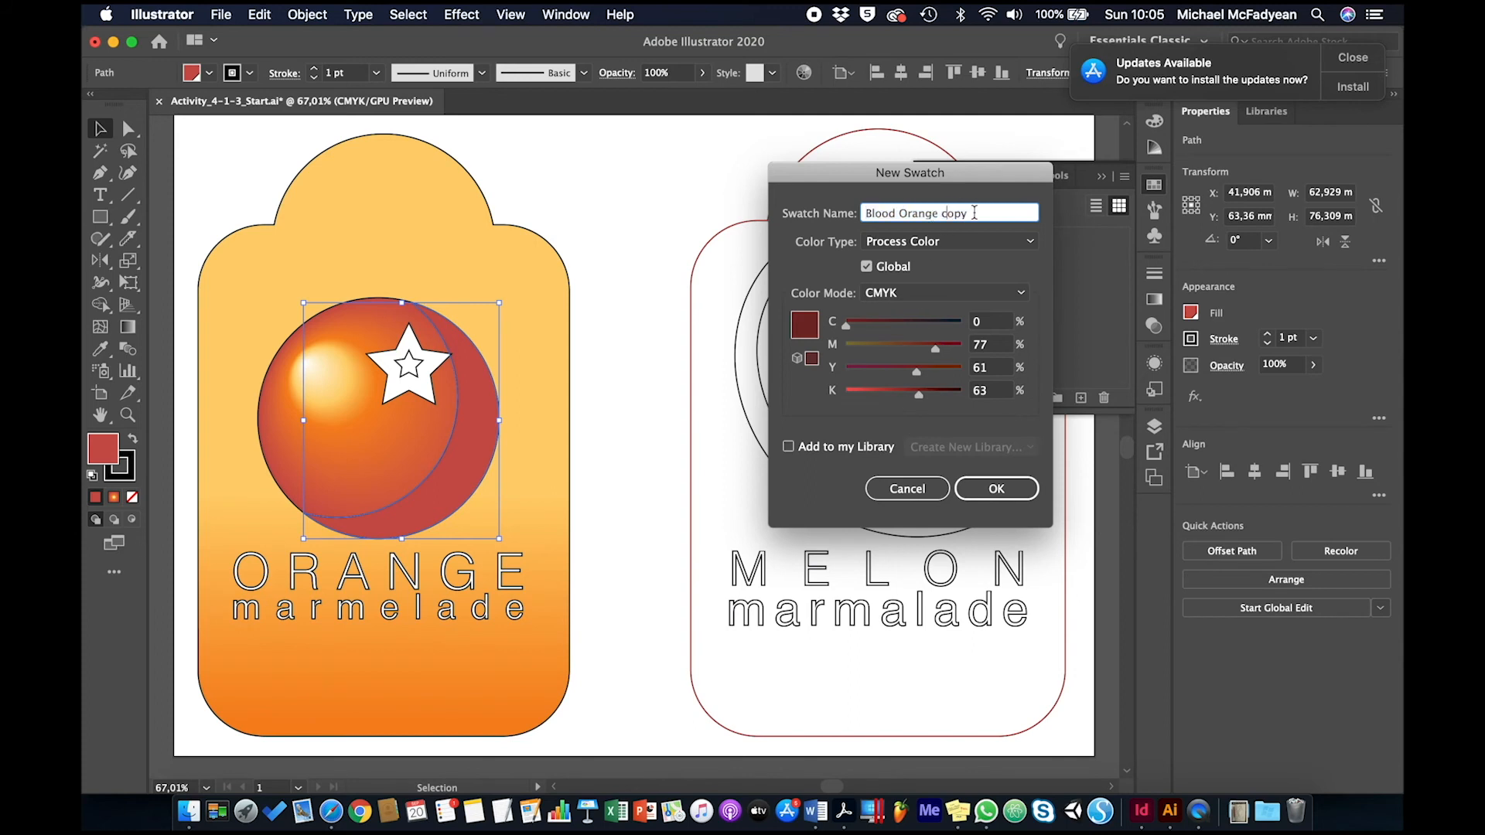
left_click(978, 214)
key("BackSpace")
key("BackSpace")
key("BackSpace")
type("shado")
key("Return")
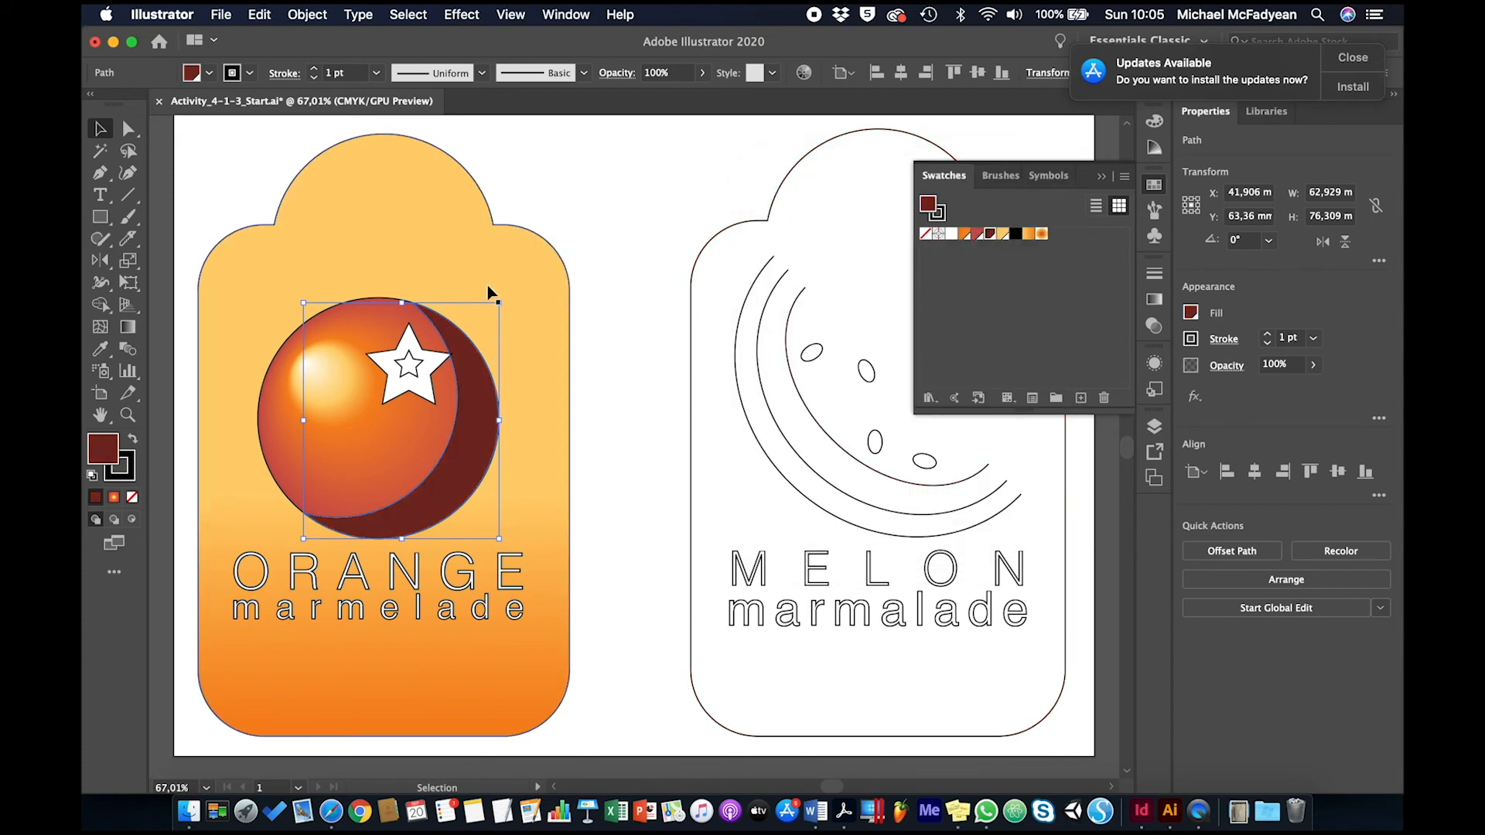
left_click(513, 165)
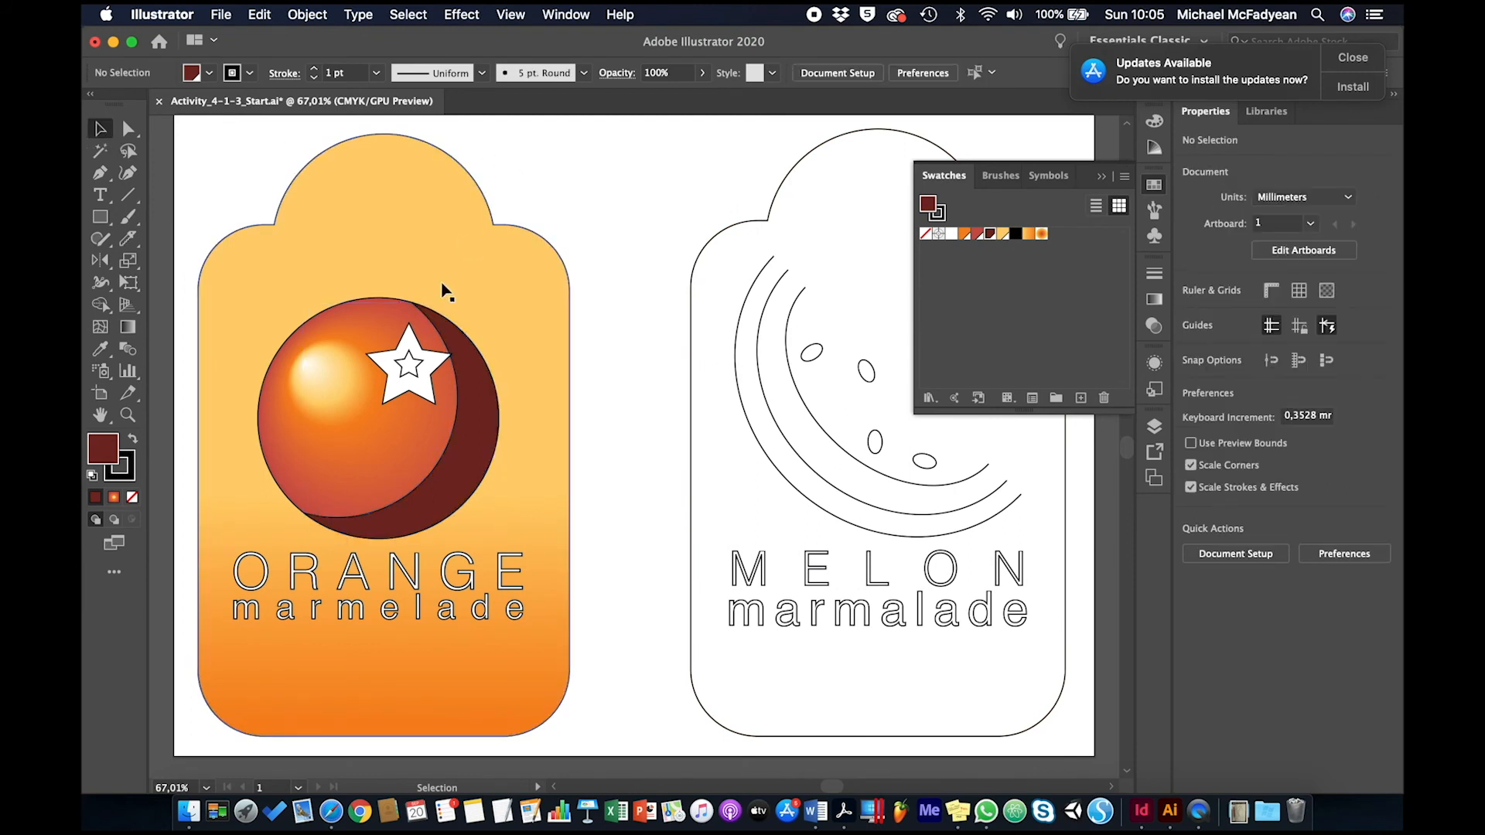
- Fill the fruit's large outer star with the dark Blood Orange shadow swatch and remove its stroke
left_click(428, 393)
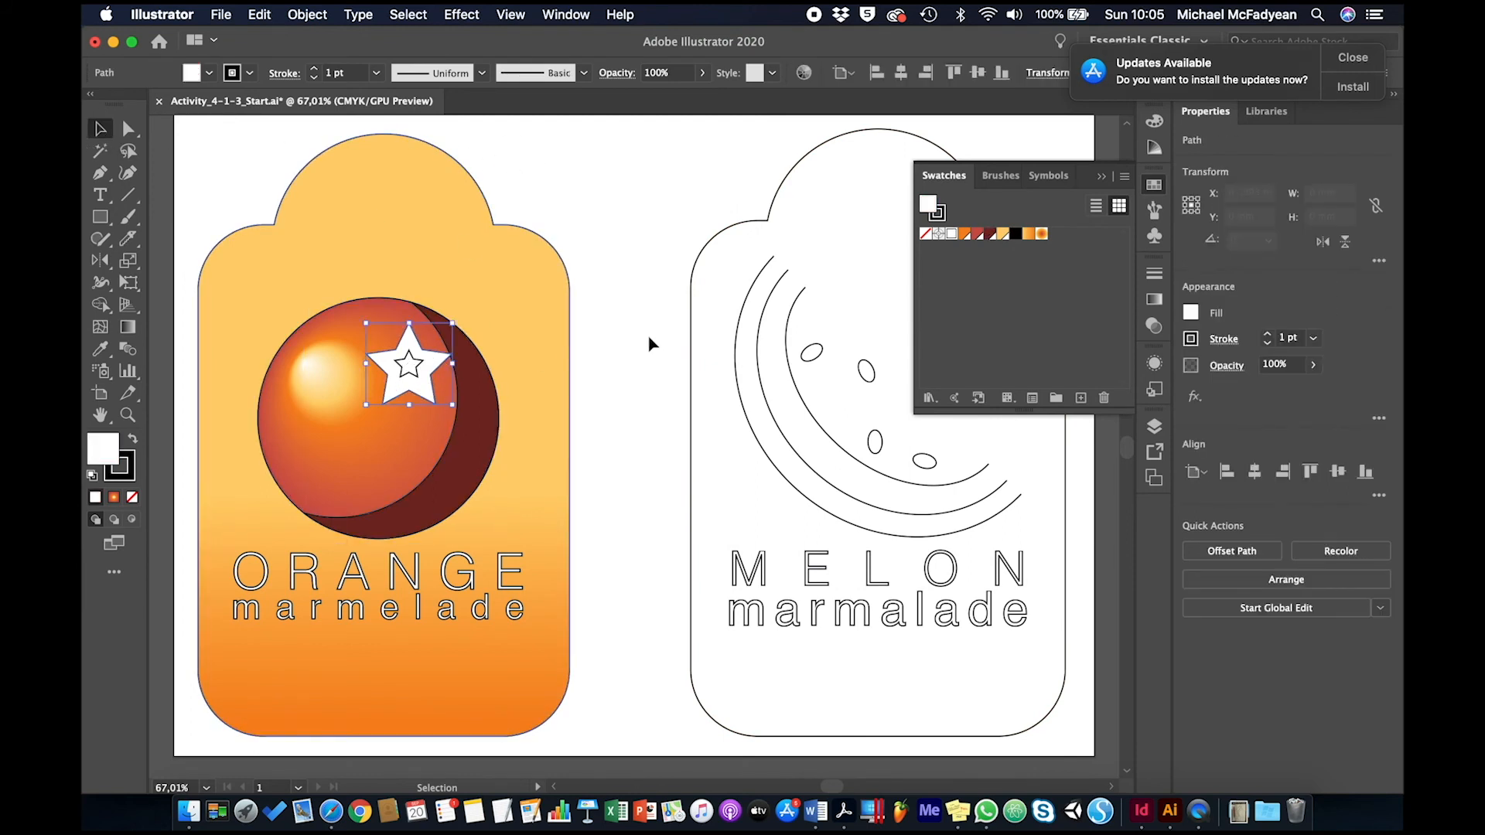
left_click(977, 233)
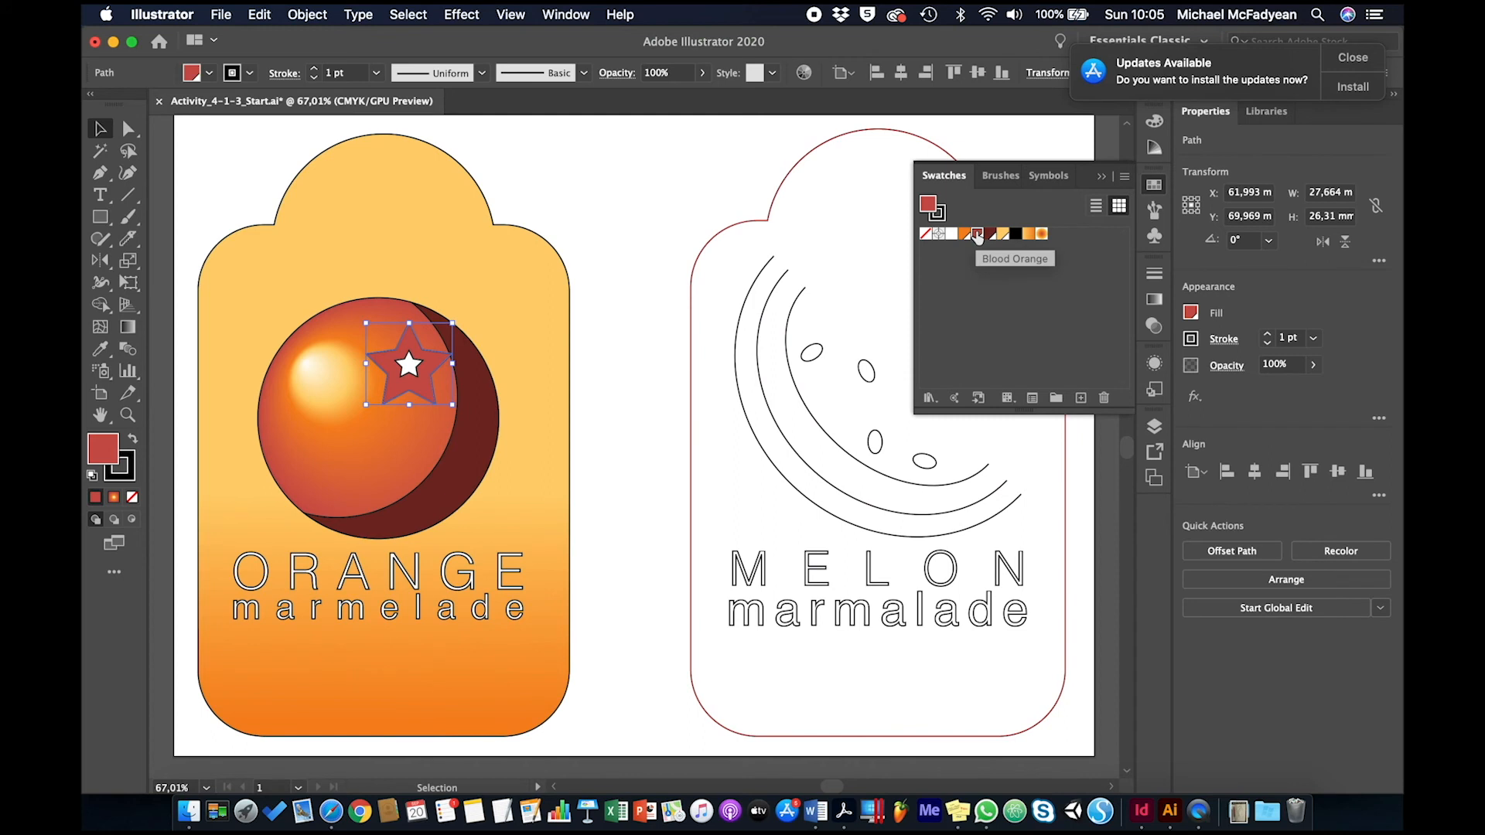
left_click(991, 234)
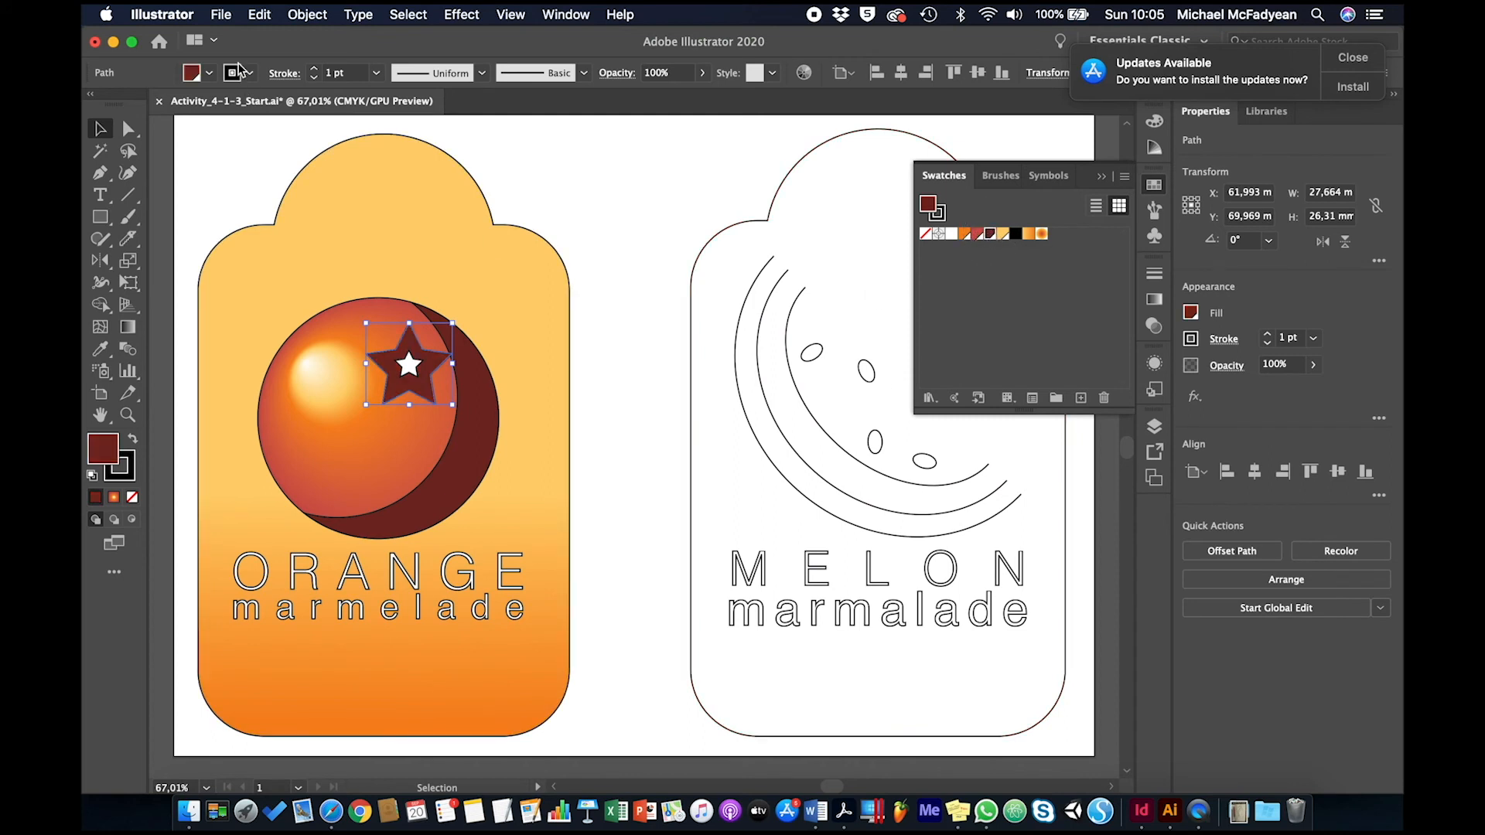
left_click(239, 70)
left_click(93, 104)
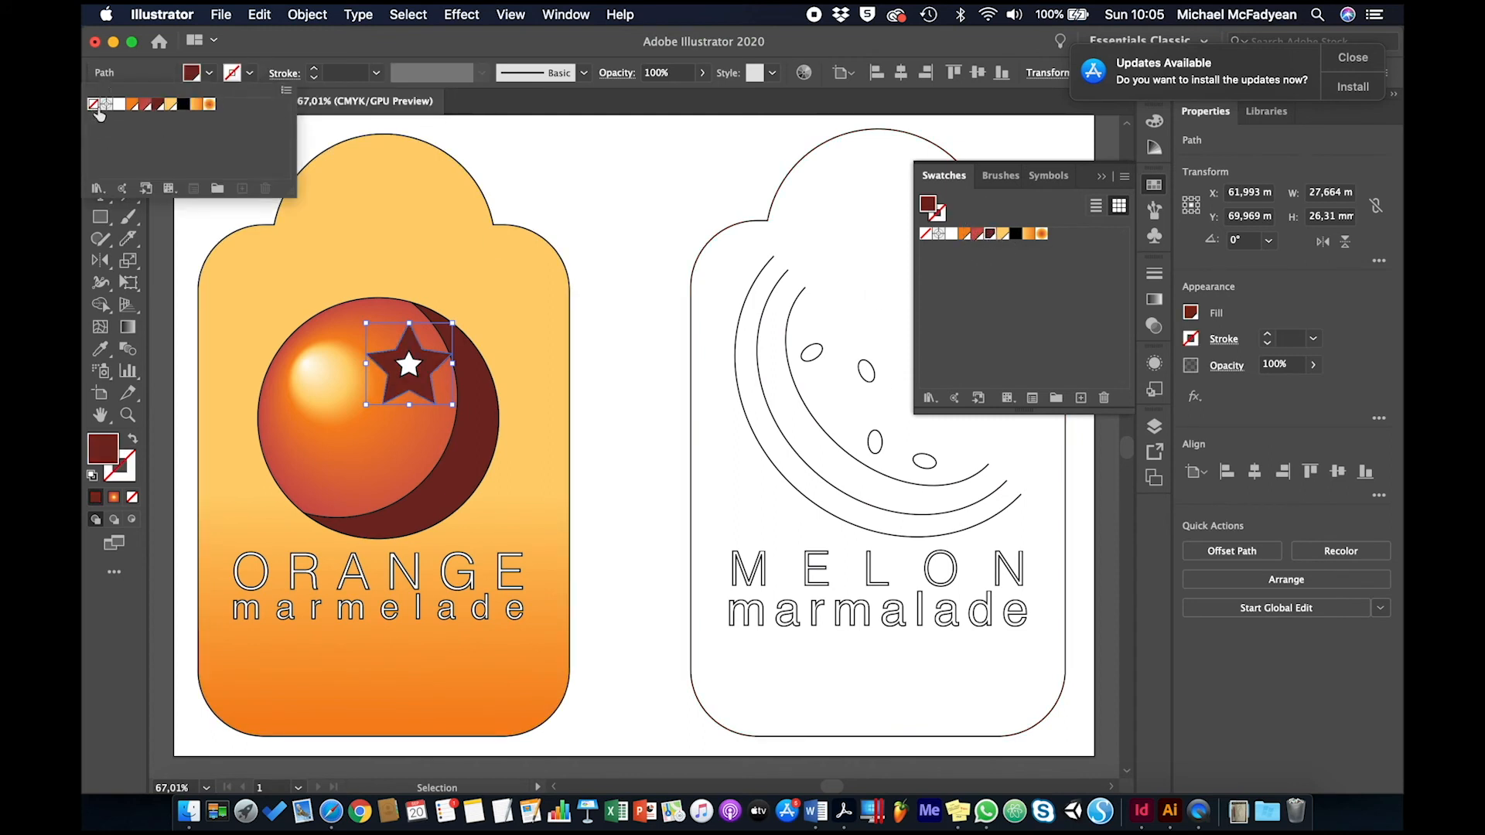
left_click(550, 157)
left_click(550, 182)
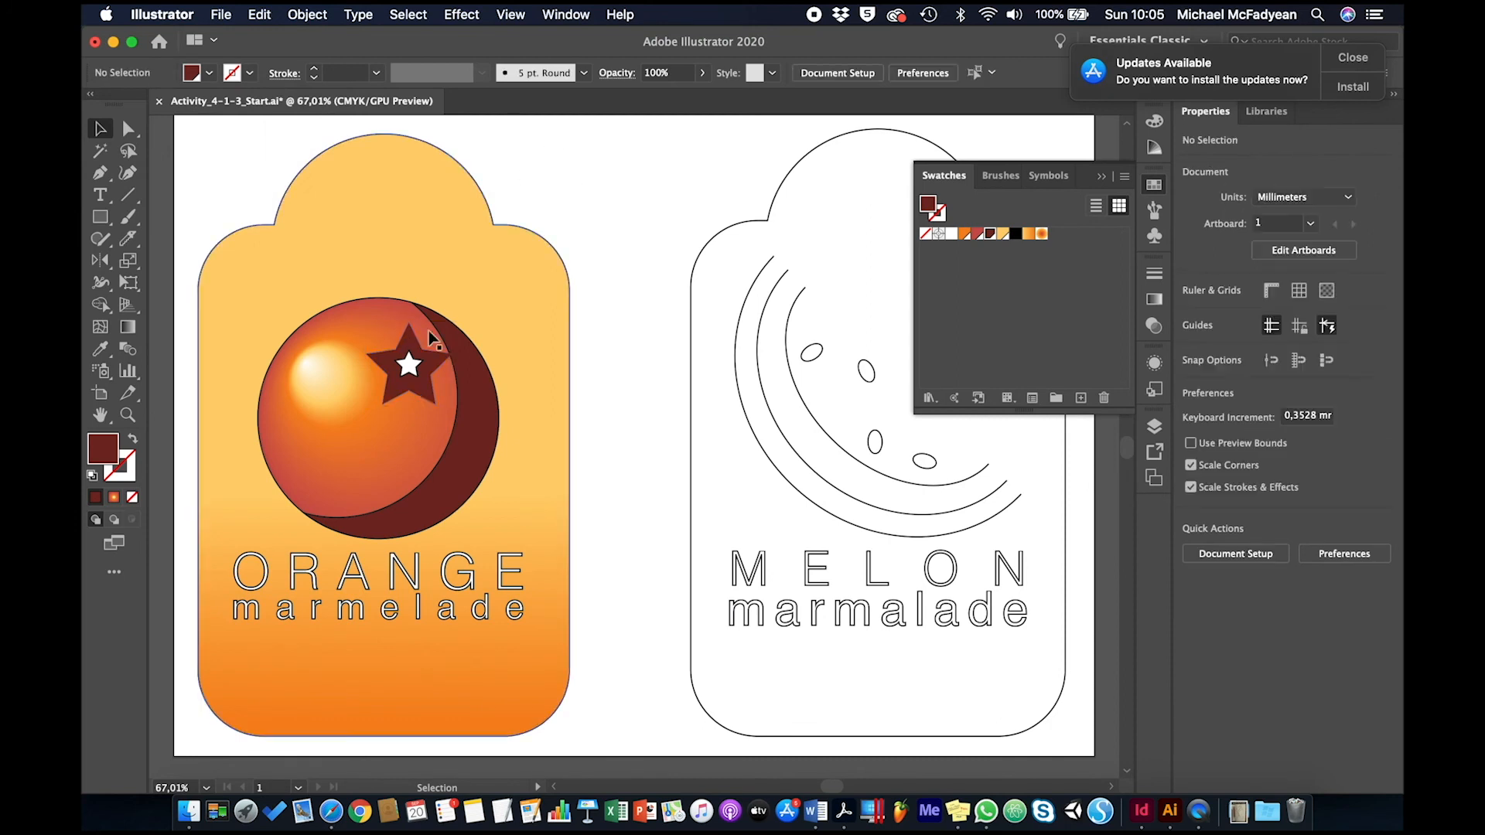
- Fill the small inner star on the orange fruit with black
left_click(408, 364)
left_click(1016, 233)
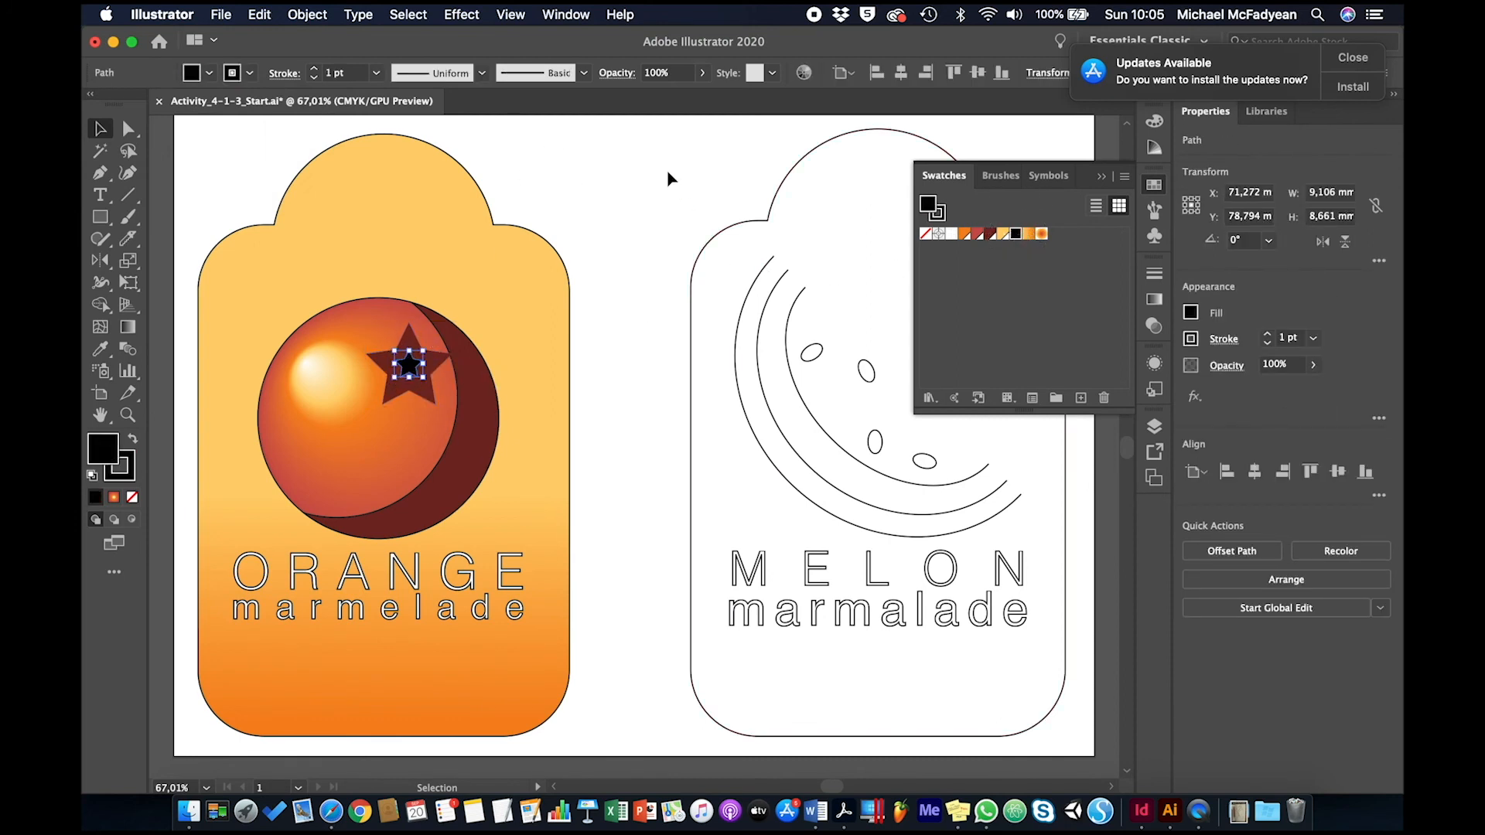
left_click(664, 183)
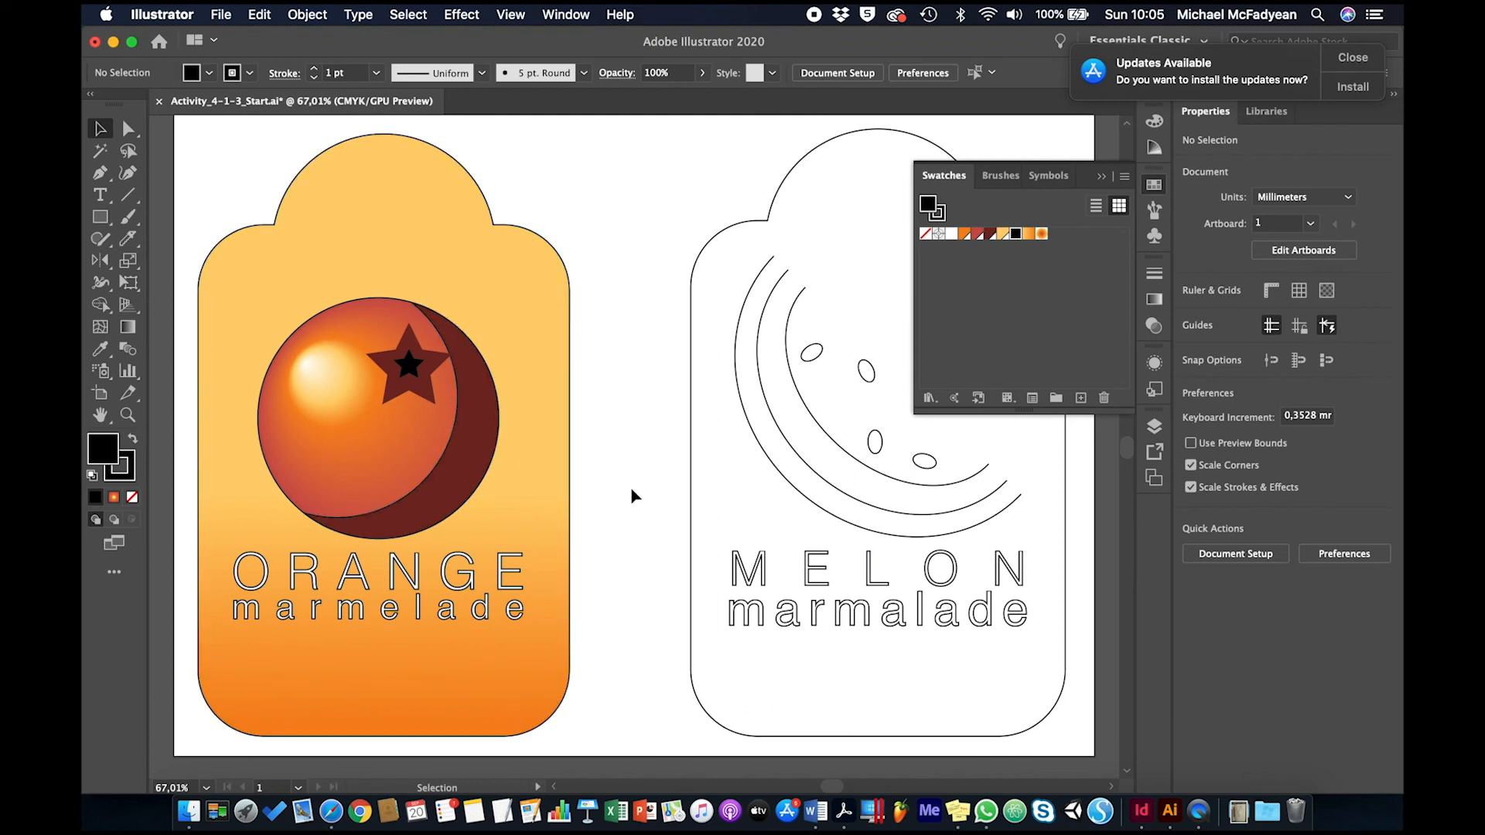
- Select the whole melon marmalade label group
left_click(690, 488)
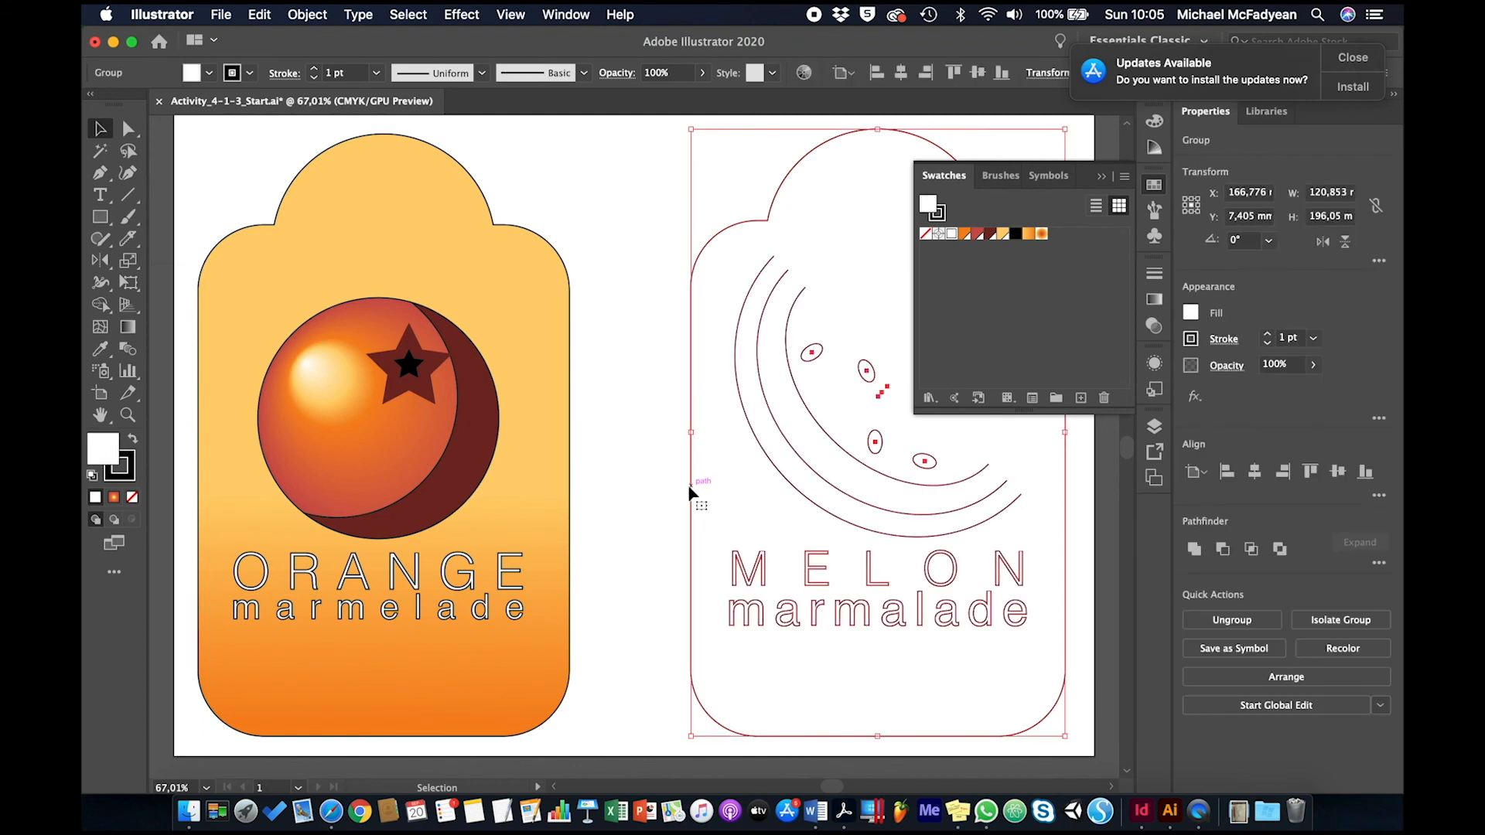